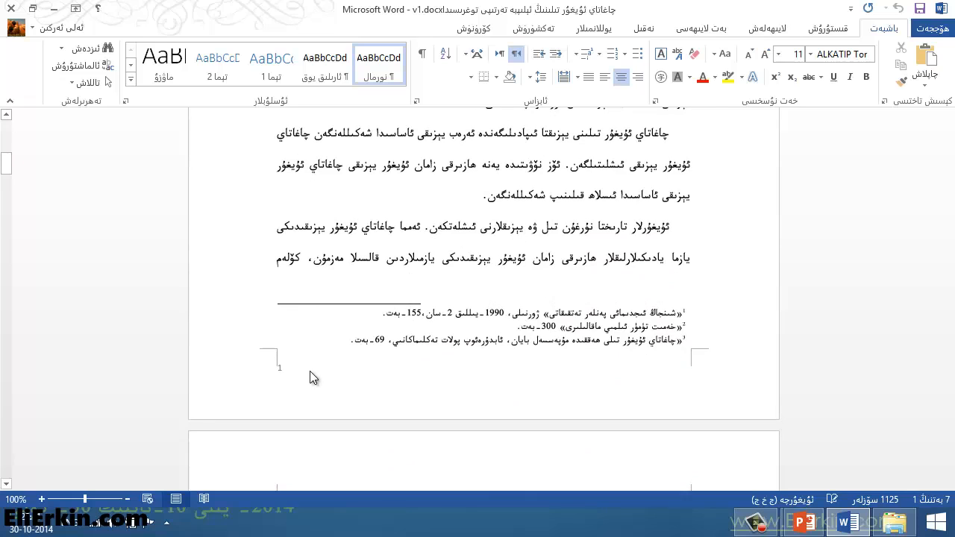
{"action": "scroll", "coordinate": [289, 373], "scroll_direction": "down", "scroll_amount": 20}
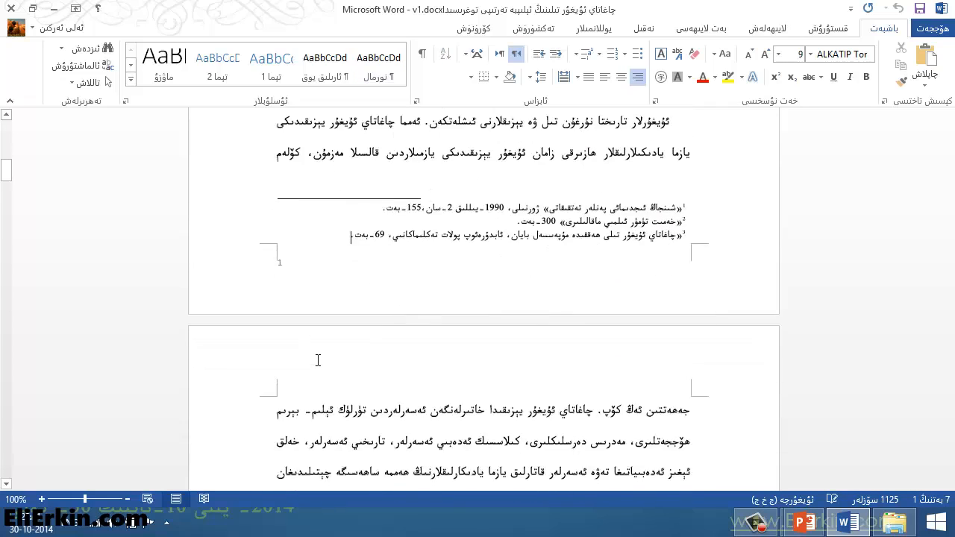
{"action": "scroll", "coordinate": [312, 349], "scroll_direction": "down", "scroll_amount": 4}
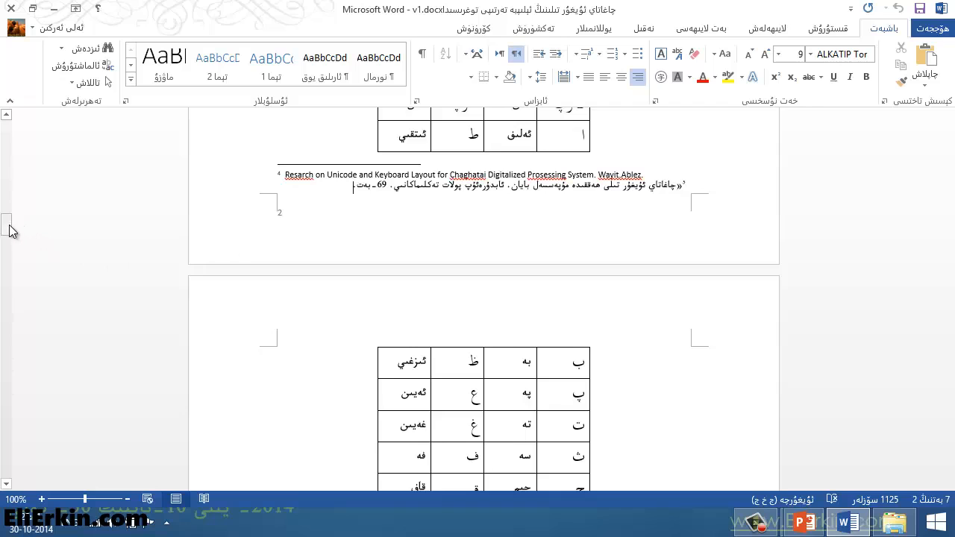
{"action": "left_click_drag", "start_coordinate": [10, 231], "coordinate": [10, 136]}
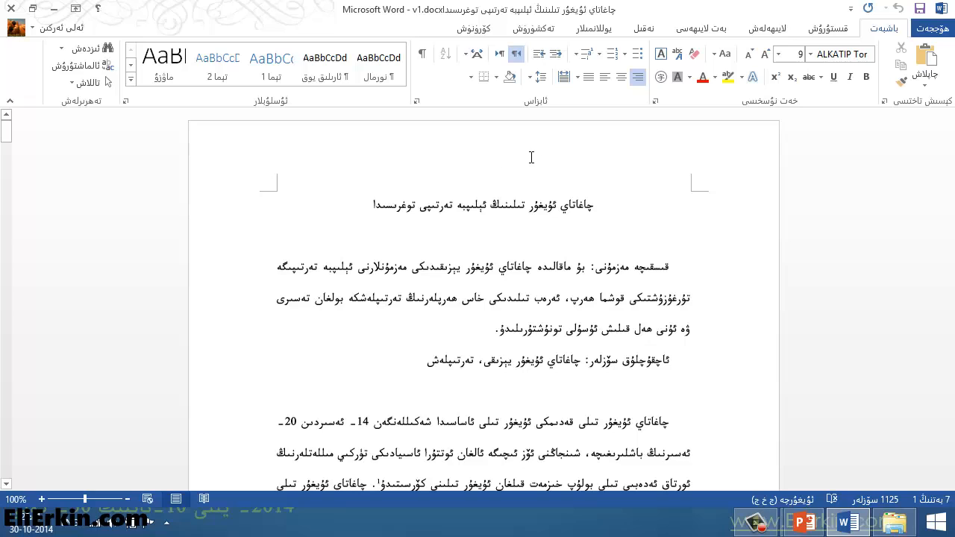
{"action": "double_click", "coordinate": [583, 139]}
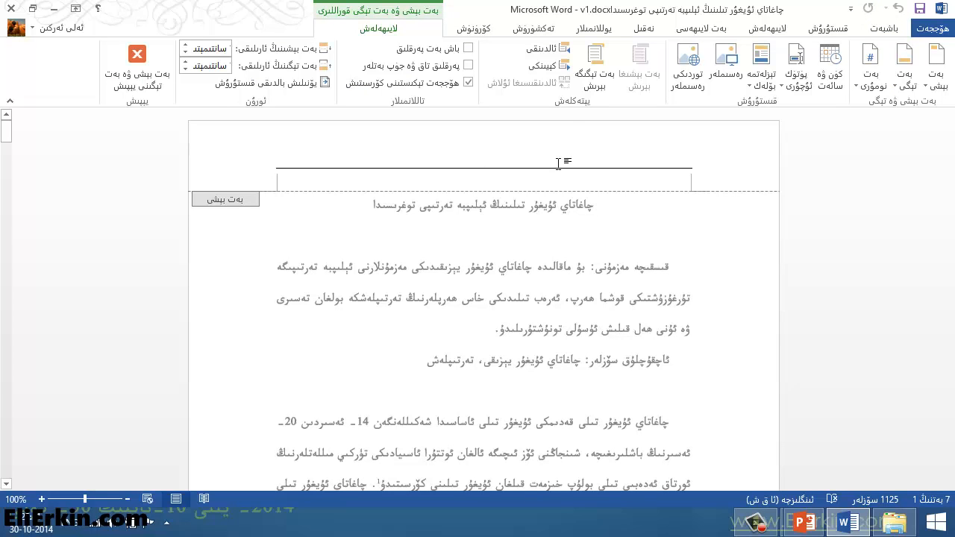
{"action": "double_click", "coordinate": [659, 228]}
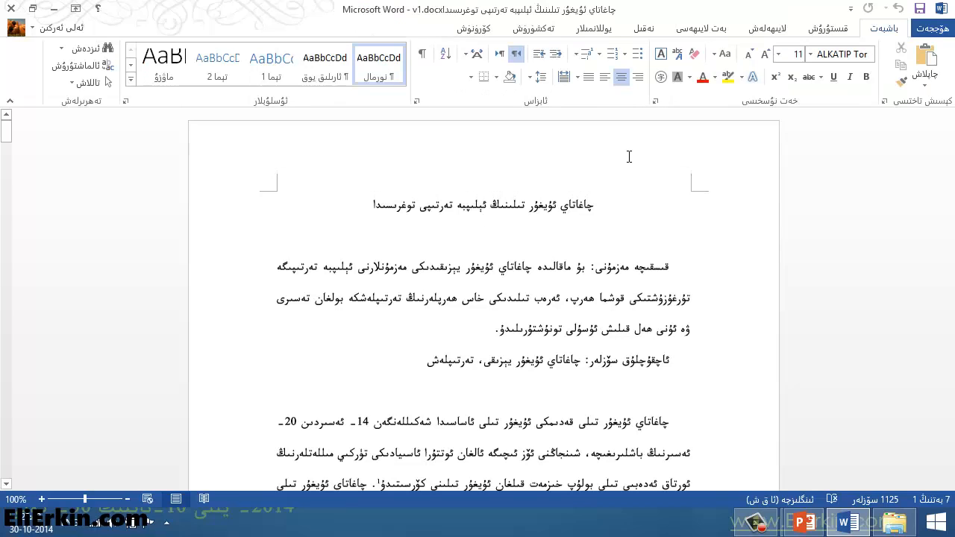
Step: Insert the built-in Blank (Three Columns) header into the document
{"action": "left_click", "coordinate": [827, 29]}
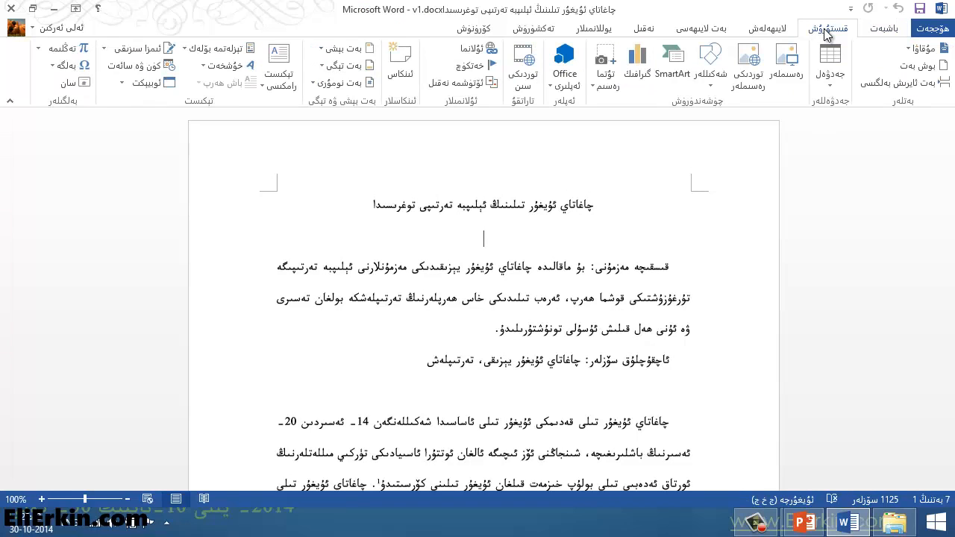
{"action": "left_click", "coordinate": [336, 48]}
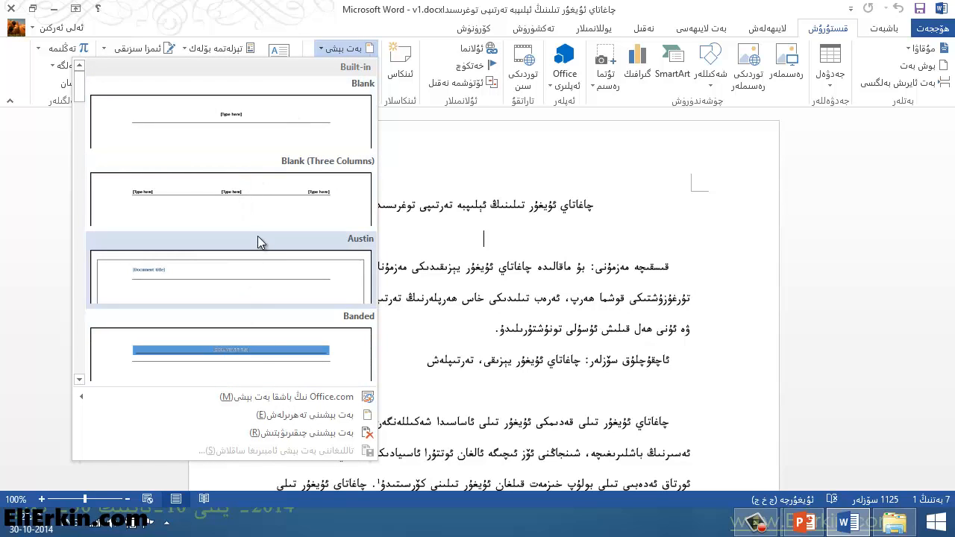
{"action": "scroll", "coordinate": [258, 255], "scroll_direction": "down", "scroll_amount": 4}
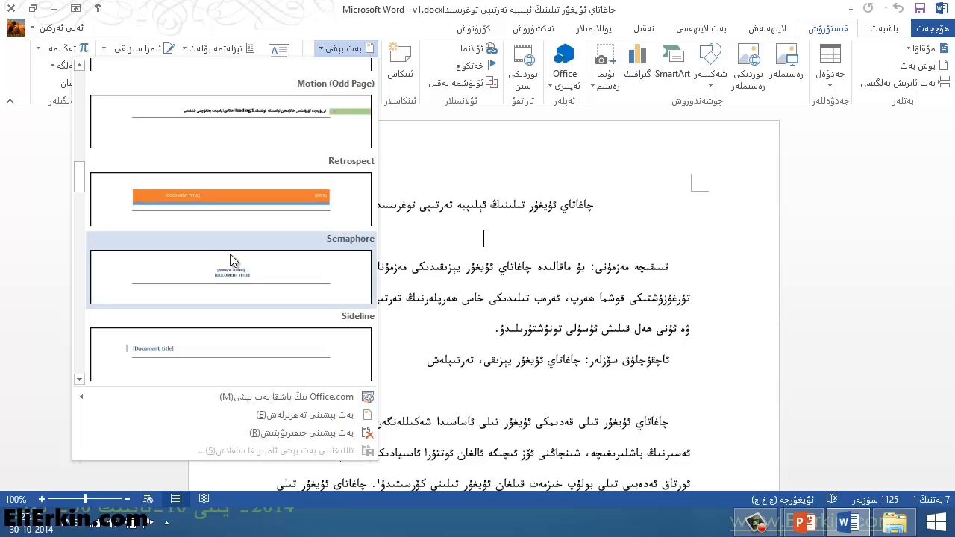
{"action": "scroll", "coordinate": [233, 254], "scroll_direction": "down", "scroll_amount": 3}
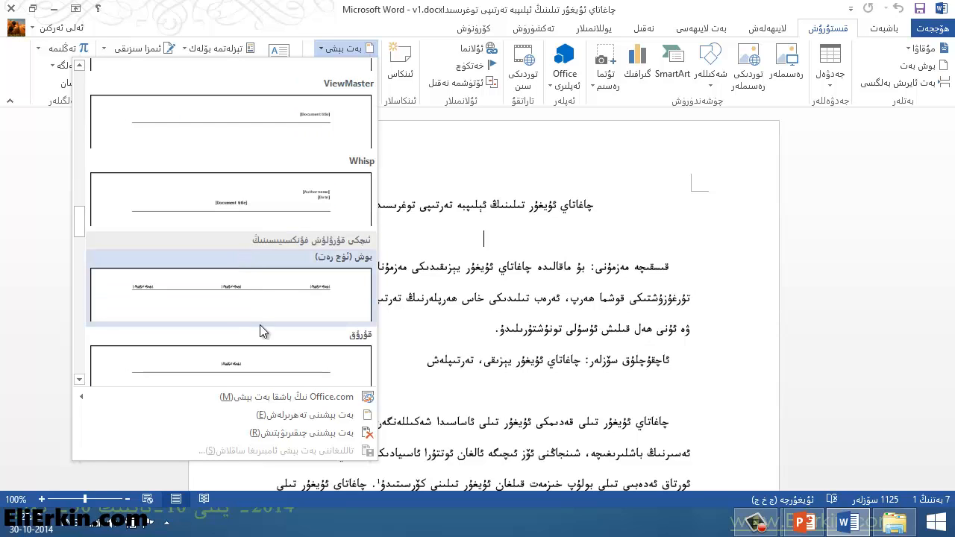
{"action": "scroll", "coordinate": [261, 333], "scroll_direction": "down", "scroll_amount": 2}
{"action": "scroll", "coordinate": [261, 328], "scroll_direction": "down", "scroll_amount": 1}
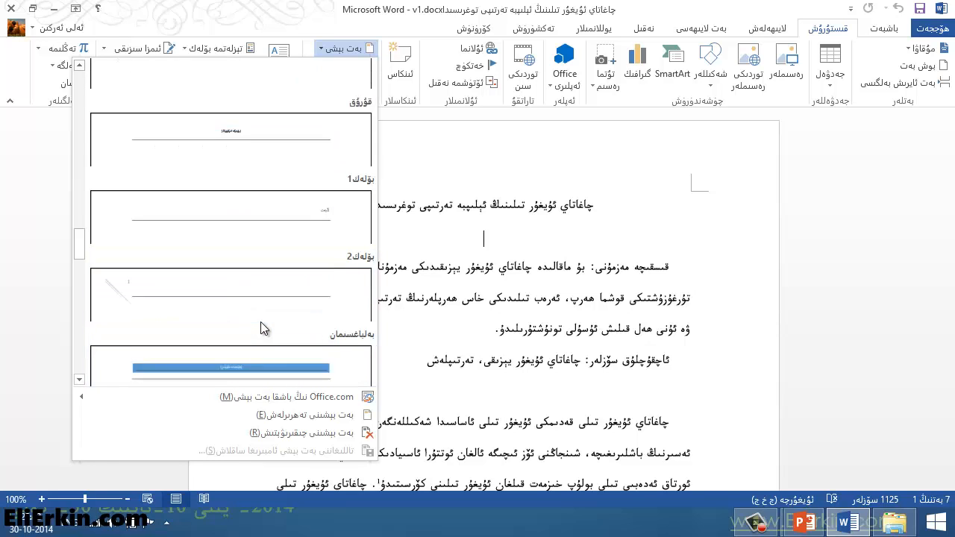
{"action": "scroll", "coordinate": [261, 328], "scroll_direction": "up", "scroll_amount": 10}
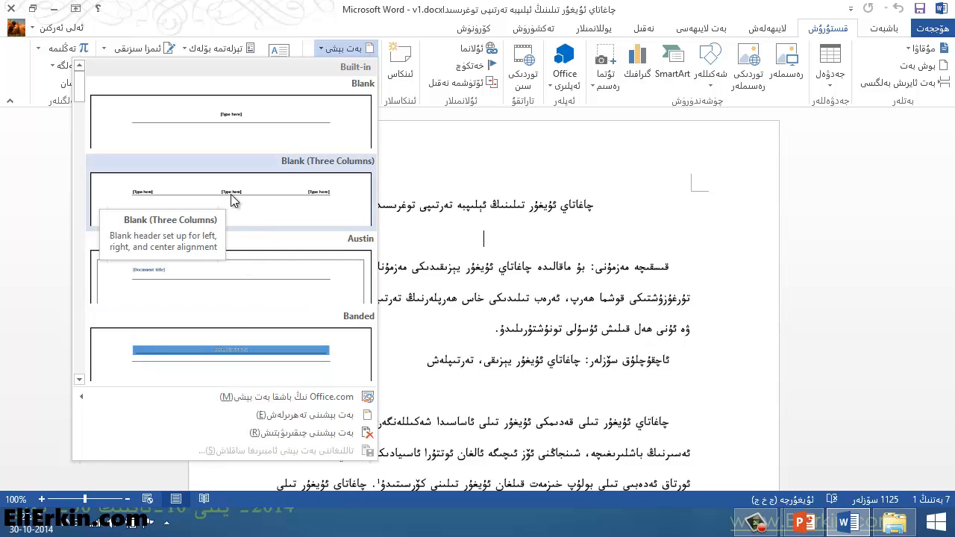
{"action": "left_click", "coordinate": [270, 196]}
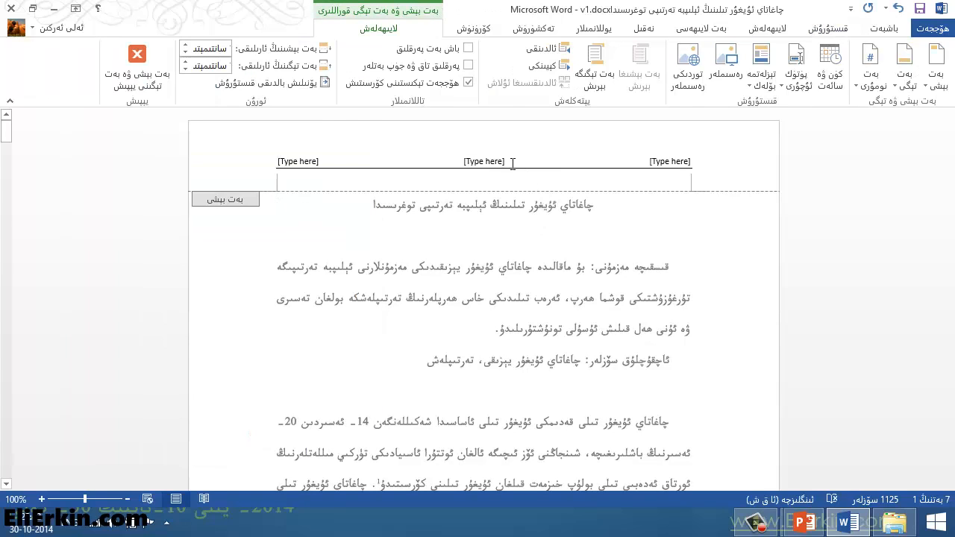
{"action": "left_click", "coordinate": [512, 163]}
{"action": "left_click", "coordinate": [669, 161]}
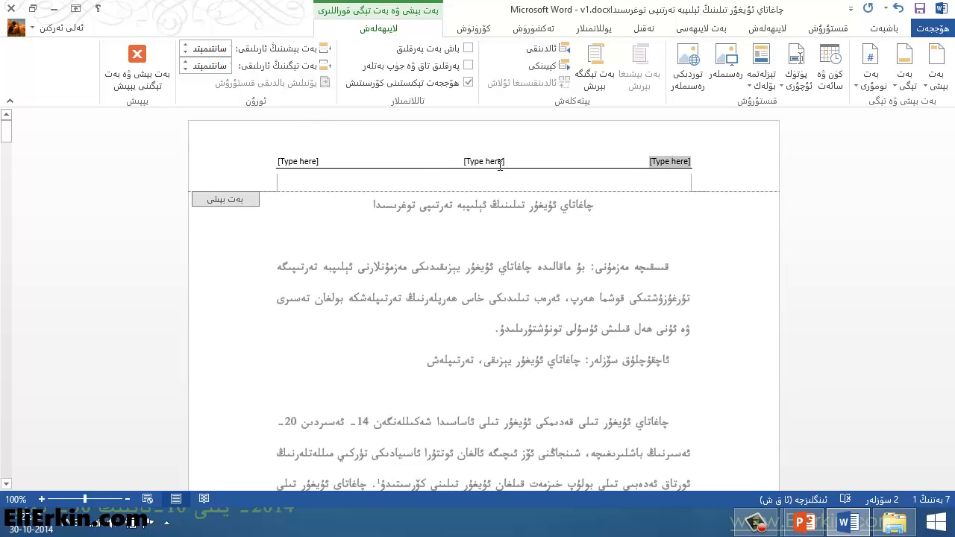
{"action": "left_click", "coordinate": [500, 164]}
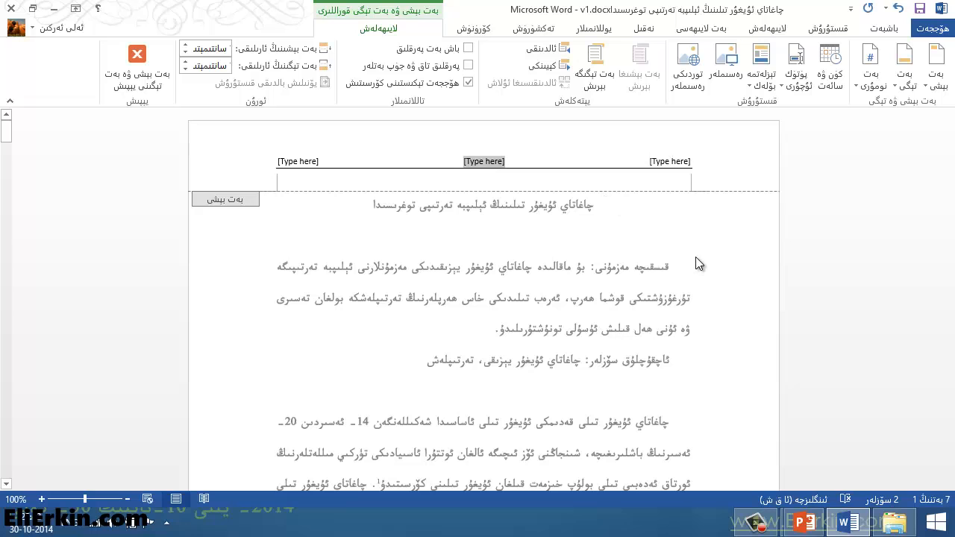
{"action": "double_click", "coordinate": [650, 239]}
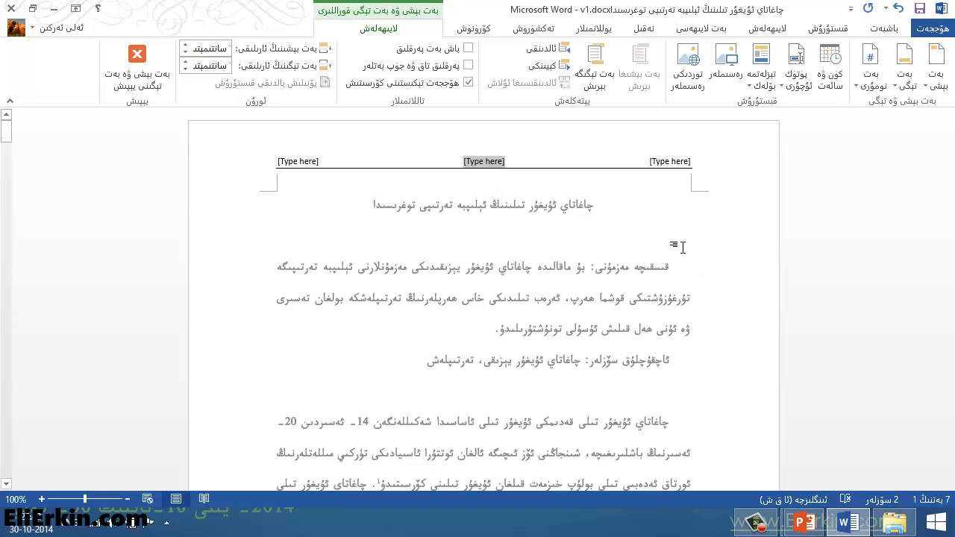
{"action": "double_click", "coordinate": [554, 162]}
{"action": "left_click", "coordinate": [535, 160]}
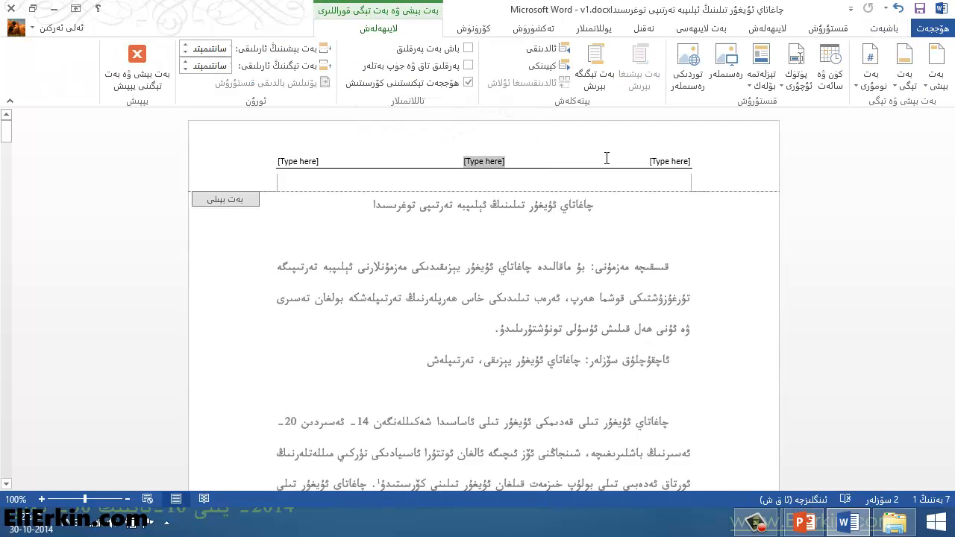
Step: Set the whole header line to right-to-left text direction and the ALKATIP Tor font
{"action": "left_click", "coordinate": [578, 161]}
{"action": "triple_click", "coordinate": [578, 160]}
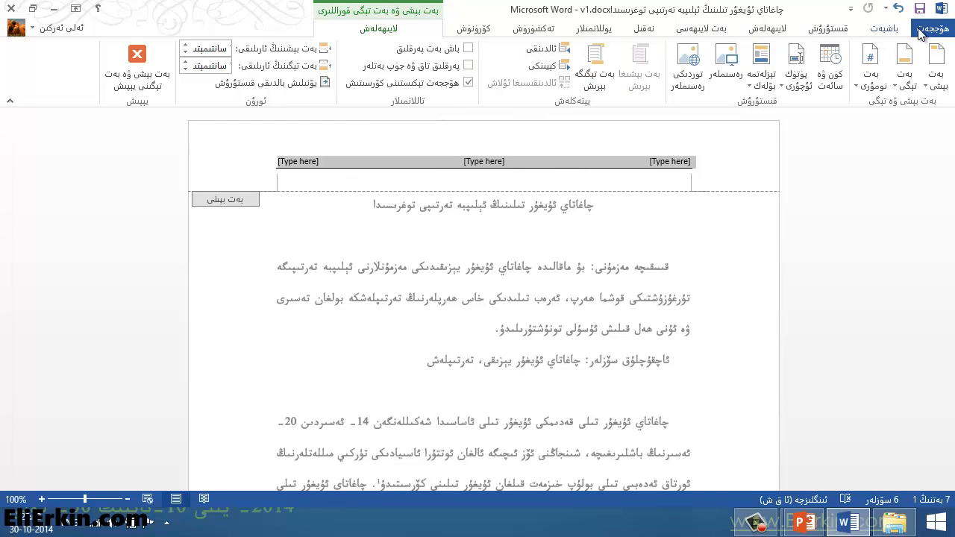
{"action": "left_click", "coordinate": [893, 28]}
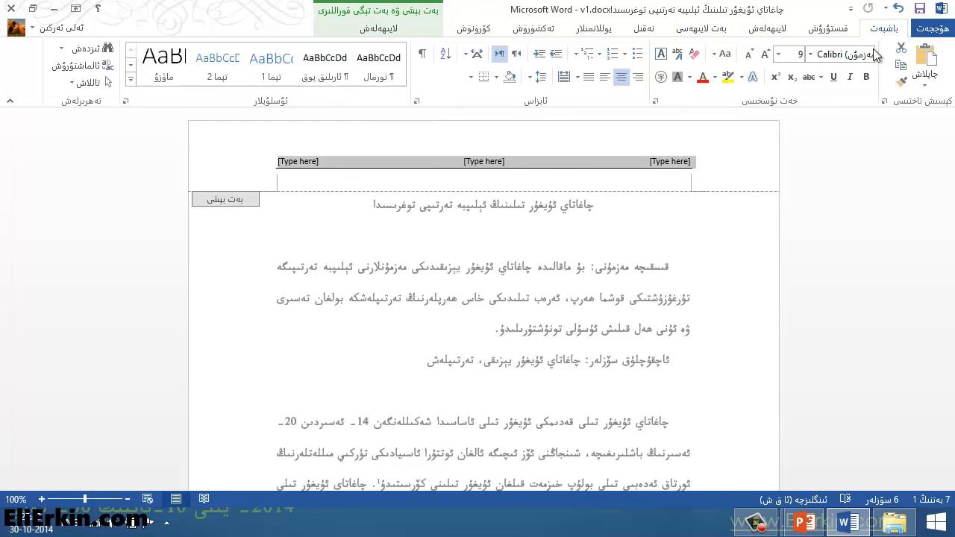
{"action": "left_click", "coordinate": [516, 60]}
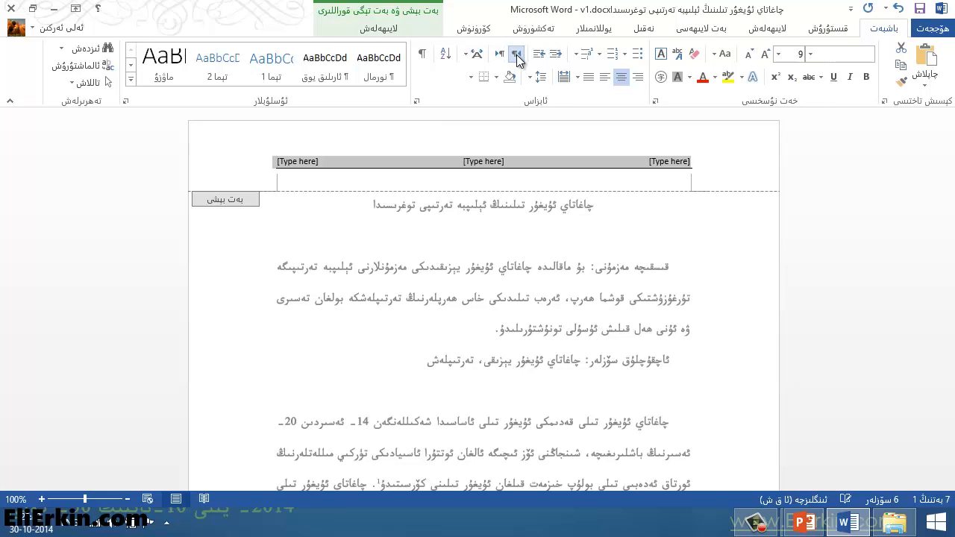
{"action": "left_click", "coordinate": [810, 54]}
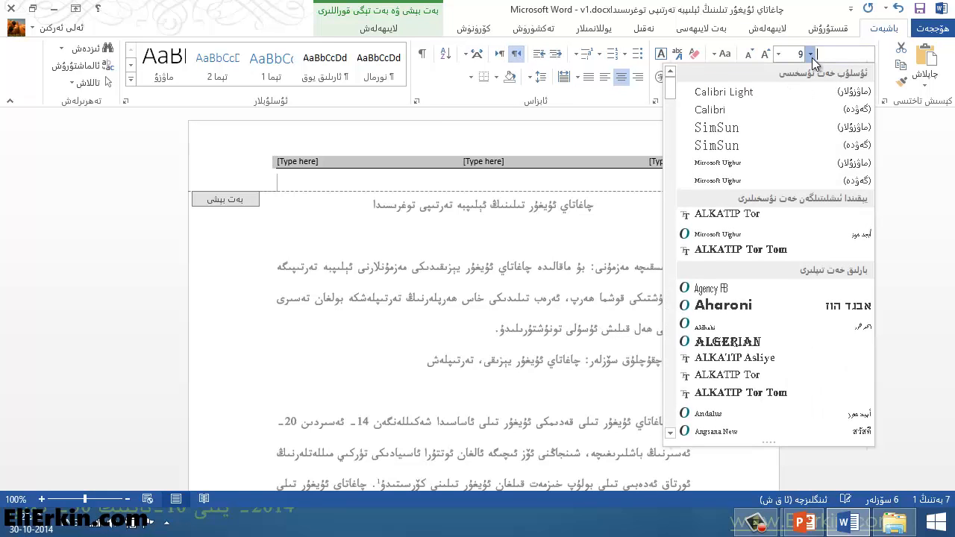
{"action": "left_click", "coordinate": [739, 214]}
Step: Replace the middle header placeholder with the Uyghur title "چاغاتاي ئۇيغۇر تىلىنىڭ ئېلىپبە تەرتىپى توغرىسىدا"
{"action": "key", "text": "alt+shift"}
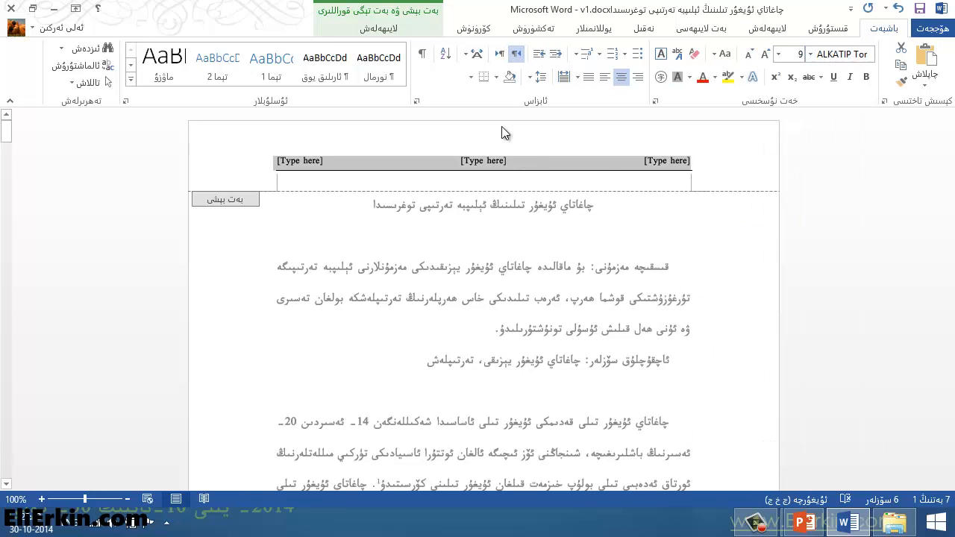
{"action": "left_click", "coordinate": [483, 161]}
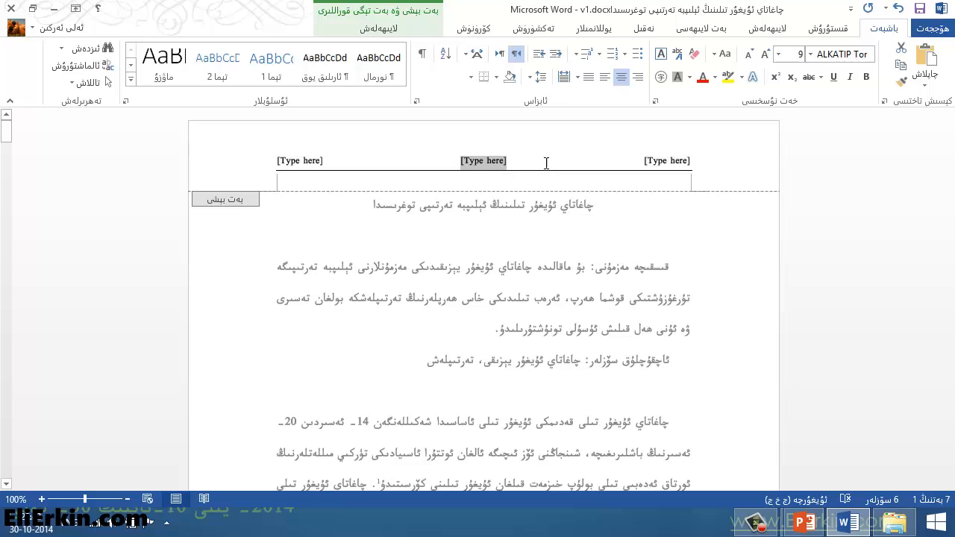
{"action": "left_click", "coordinate": [671, 163]}
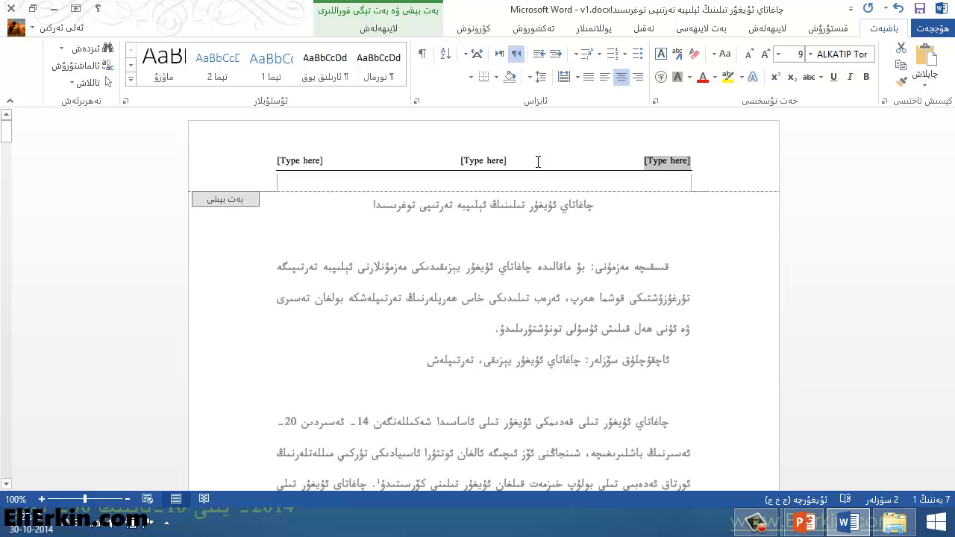
{"action": "left_click", "coordinate": [488, 161]}
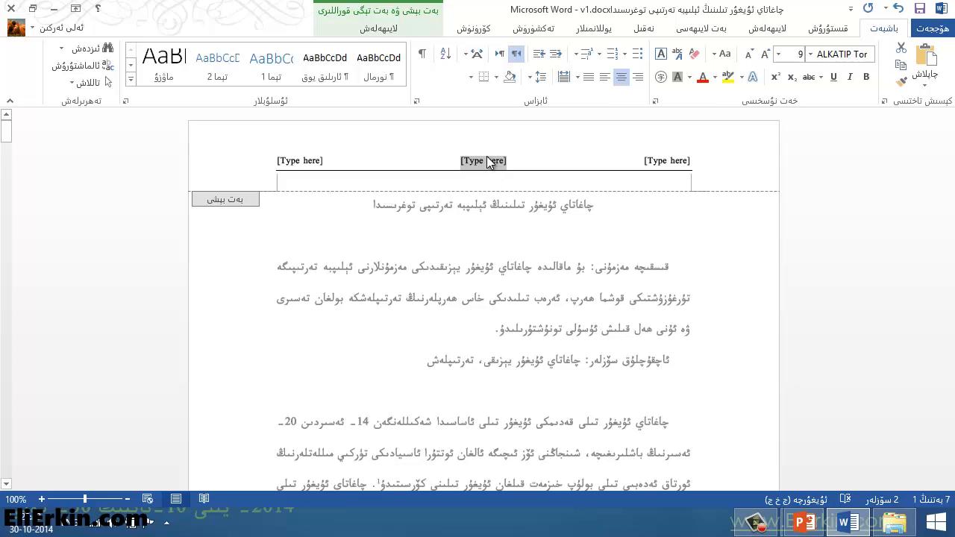
{"action": "key", "text": "super+space"}
{"action": "key", "text": "super+space"}
{"action": "key", "text": "super+space"}
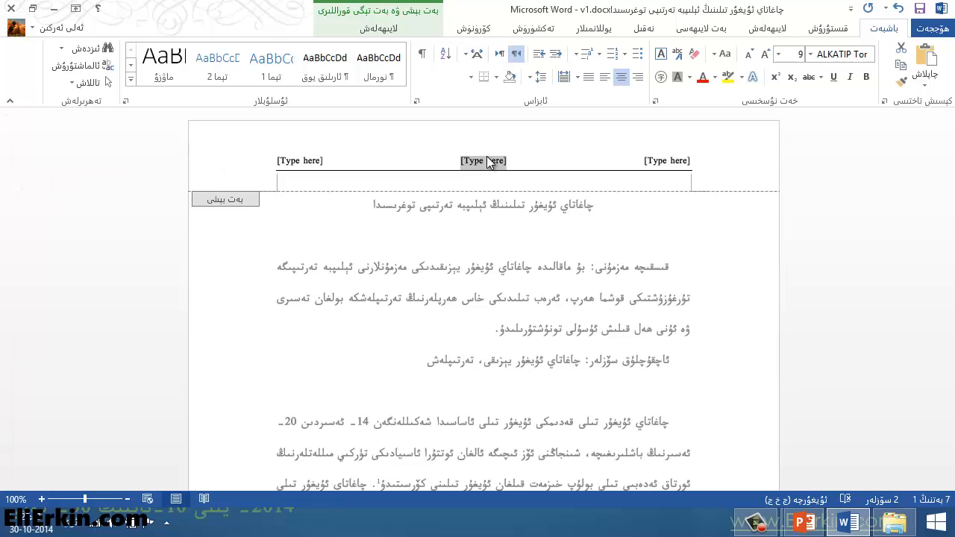
{"action": "type", "text": "ئا"}
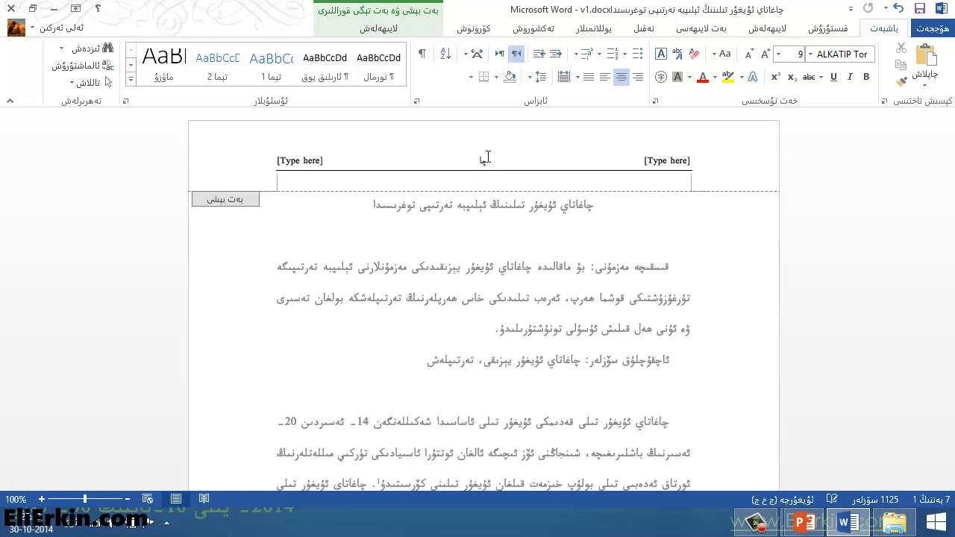
{"action": "type", "text": "غاتاي ئۇيغۇر تىلىنىڭ ئېلىپبە تەرتىپى توغ"}
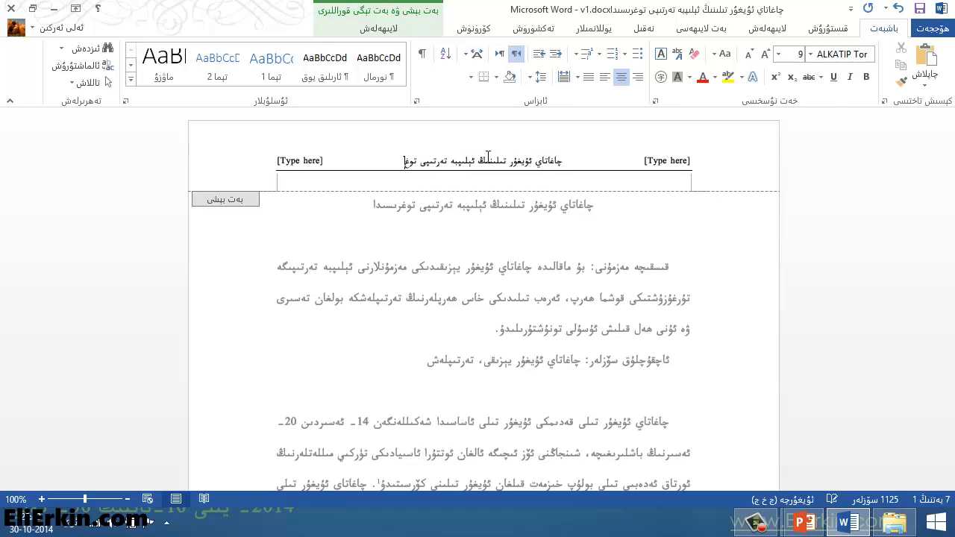
{"action": "type", "text": "رىسىدا"}
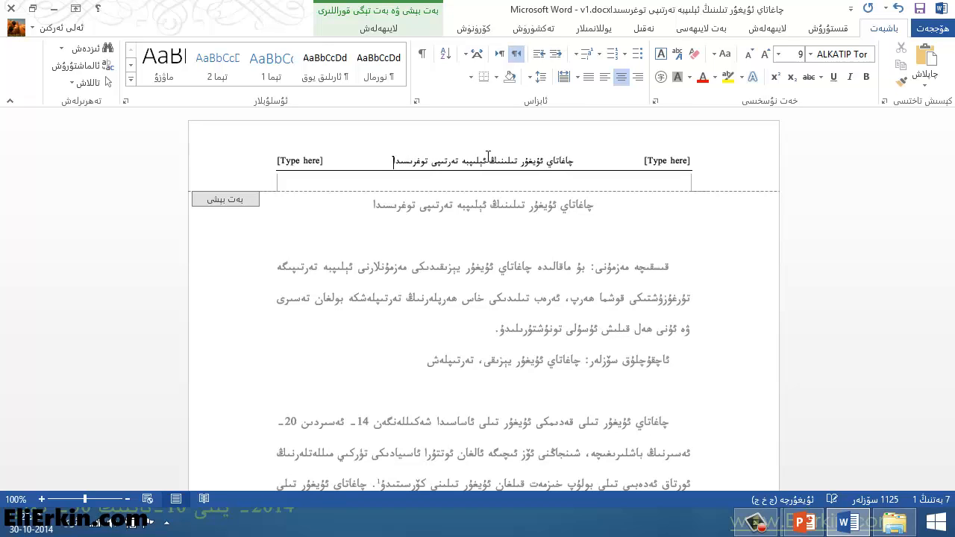
Step: Fill the right header placeholder with 2014 and the left one with the author's full name, and return to the body text
{"action": "left_click", "coordinate": [660, 161]}
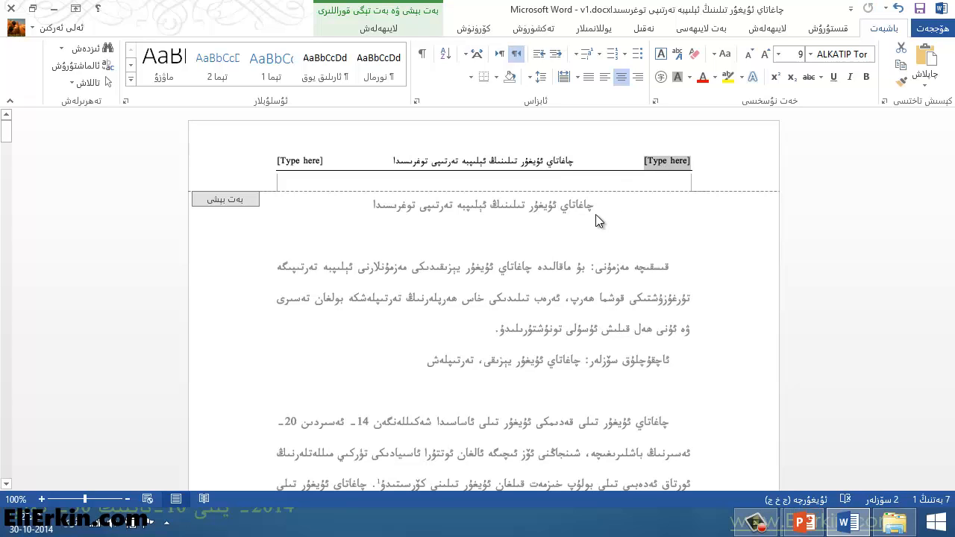
{"action": "type", "text": "2014"}
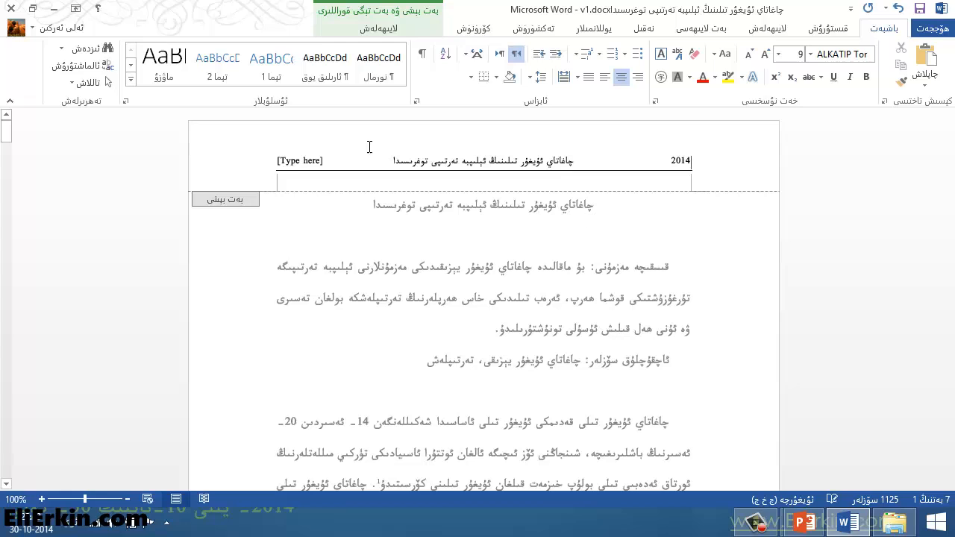
{"action": "left_click", "coordinate": [298, 162]}
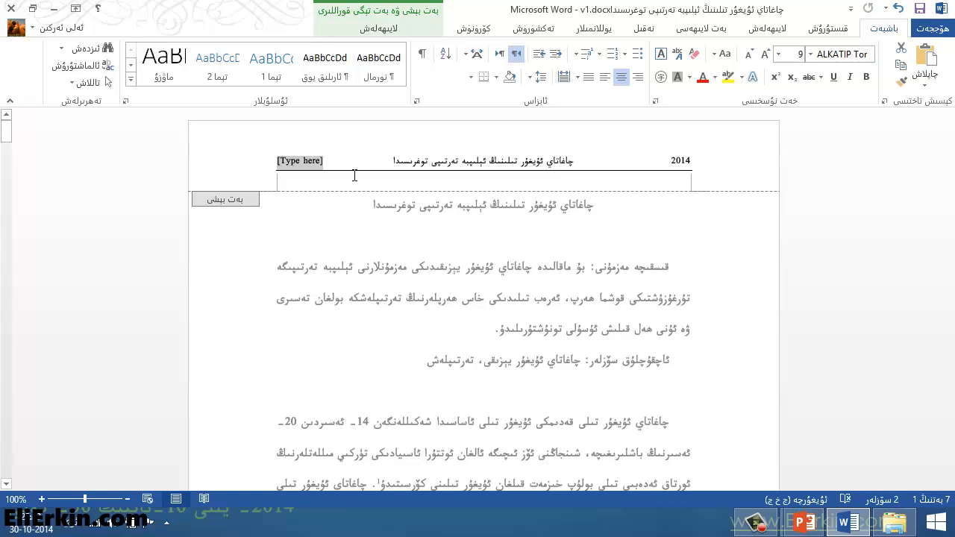
{"action": "type", "text": "ئەلى ئ"}
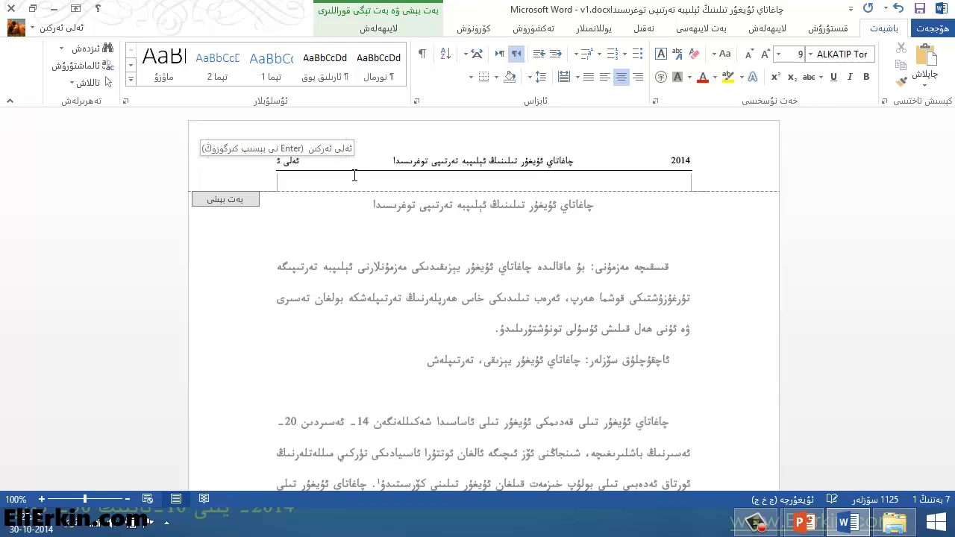
{"action": "key", "text": "Return"}
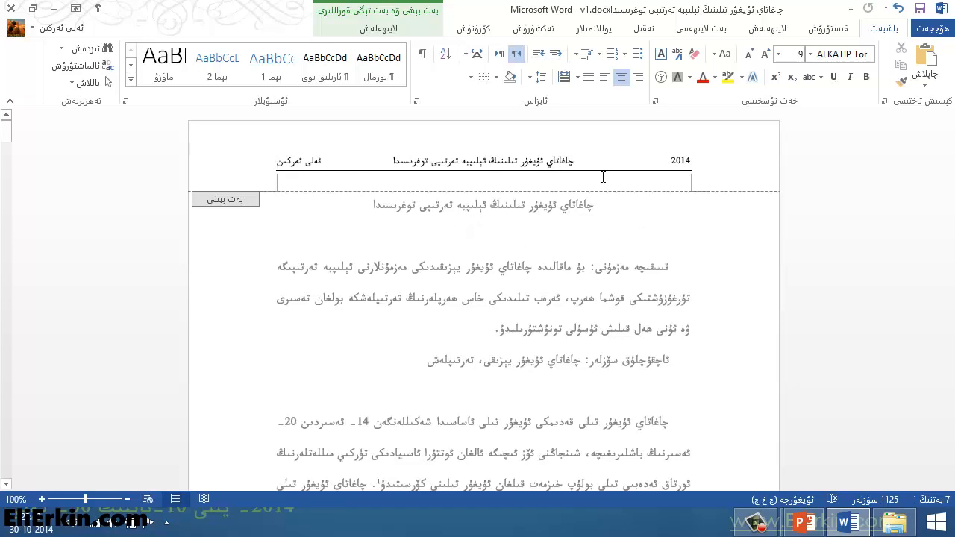
{"action": "double_click", "coordinate": [454, 237]}
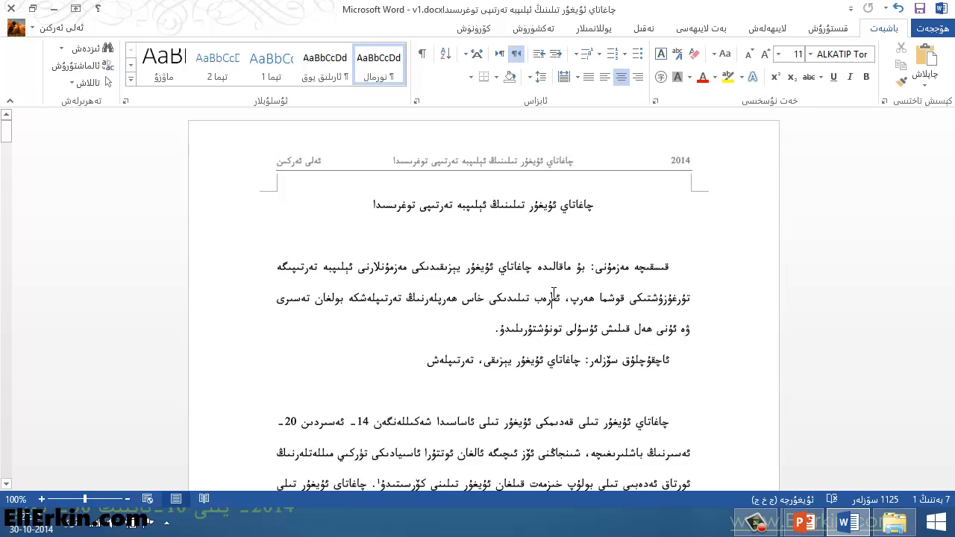
Step: Check the header at the top of the second page
{"action": "scroll", "coordinate": [531, 287], "scroll_direction": "down", "scroll_amount": 4}
{"action": "scroll", "coordinate": [531, 287], "scroll_direction": "up", "scroll_amount": 4}
{"action": "scroll", "coordinate": [502, 201], "scroll_direction": "down", "scroll_amount": 15}
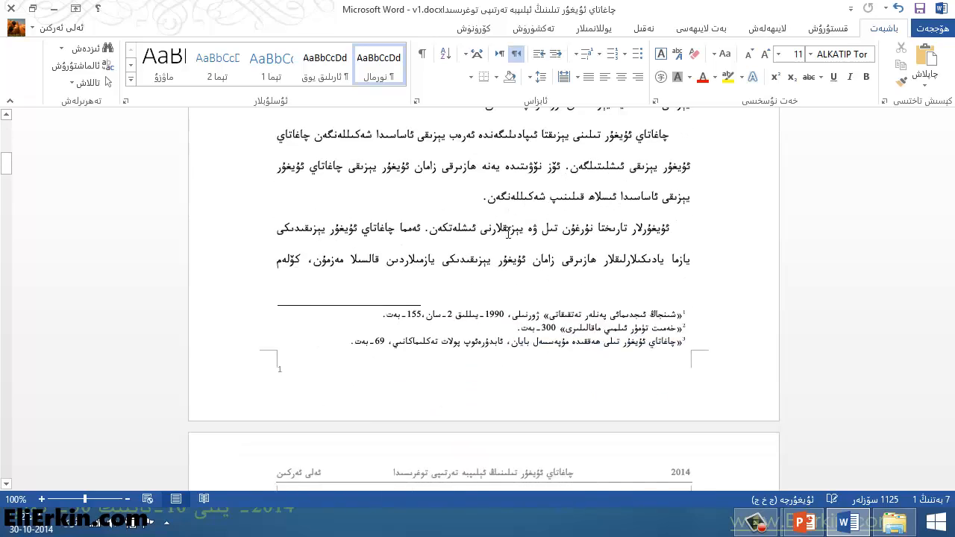
Step: Check the header on the following pages of the document and again on the first page
{"action": "scroll", "coordinate": [506, 232], "scroll_direction": "down", "scroll_amount": 3}
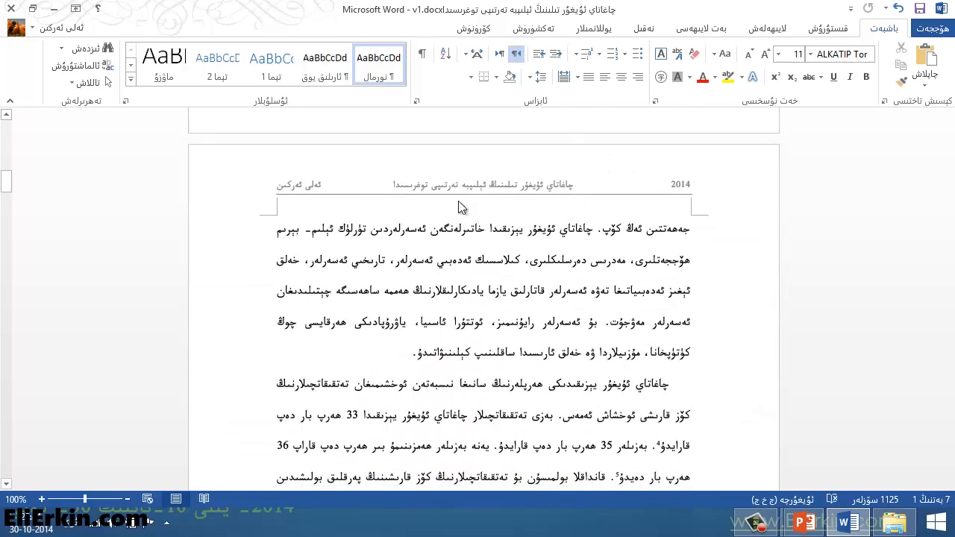
{"action": "scroll", "coordinate": [525, 259], "scroll_direction": "down", "scroll_amount": 17}
{"action": "scroll", "coordinate": [524, 260], "scroll_direction": "down", "scroll_amount": 17}
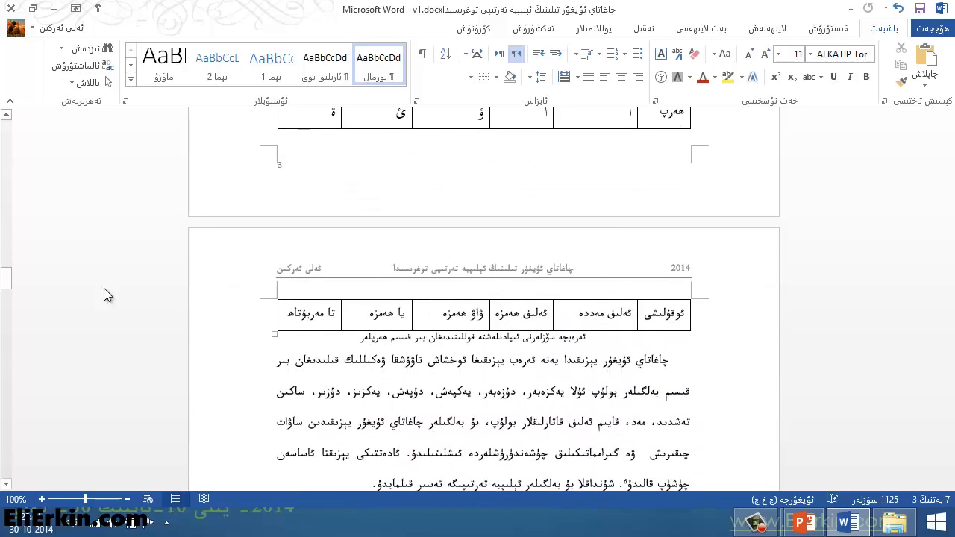
{"action": "left_click_drag", "start_coordinate": [6, 280], "coordinate": [25, 103]}
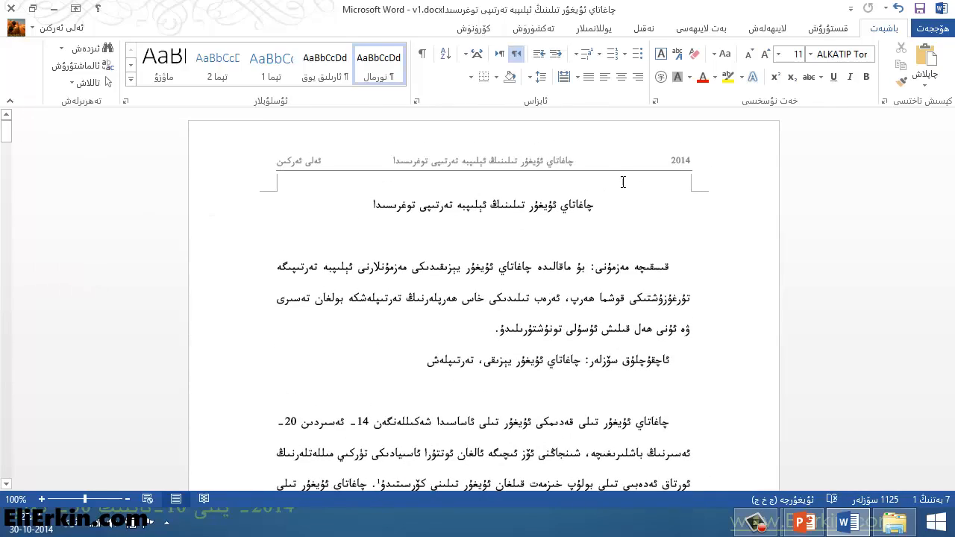
{"action": "scroll", "coordinate": [619, 223], "scroll_direction": "down", "scroll_amount": 1}
{"action": "scroll", "coordinate": [619, 224], "scroll_direction": "down", "scroll_amount": 14}
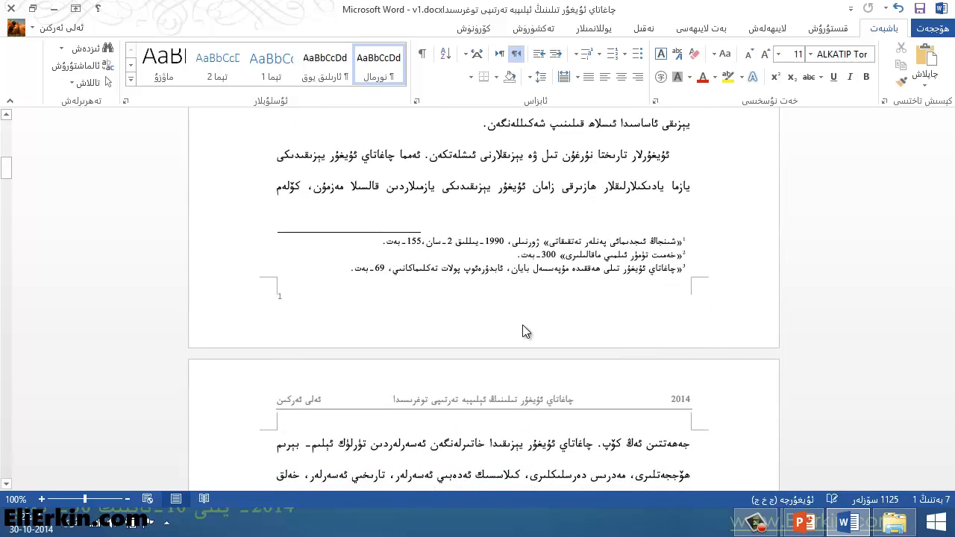
Step: Delete the existing page number from the page footer and return to the body text
{"action": "double_click", "coordinate": [523, 325]}
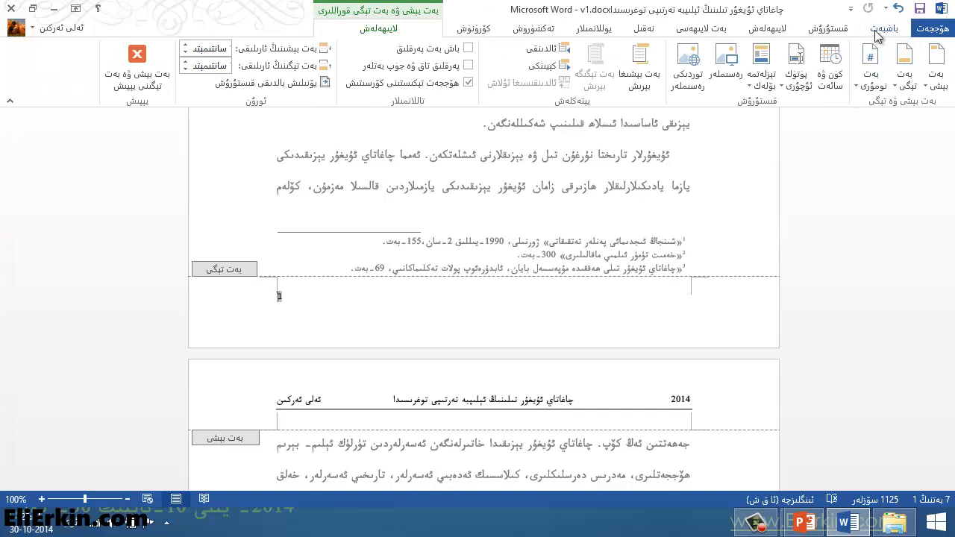
{"action": "left_click", "coordinate": [828, 29]}
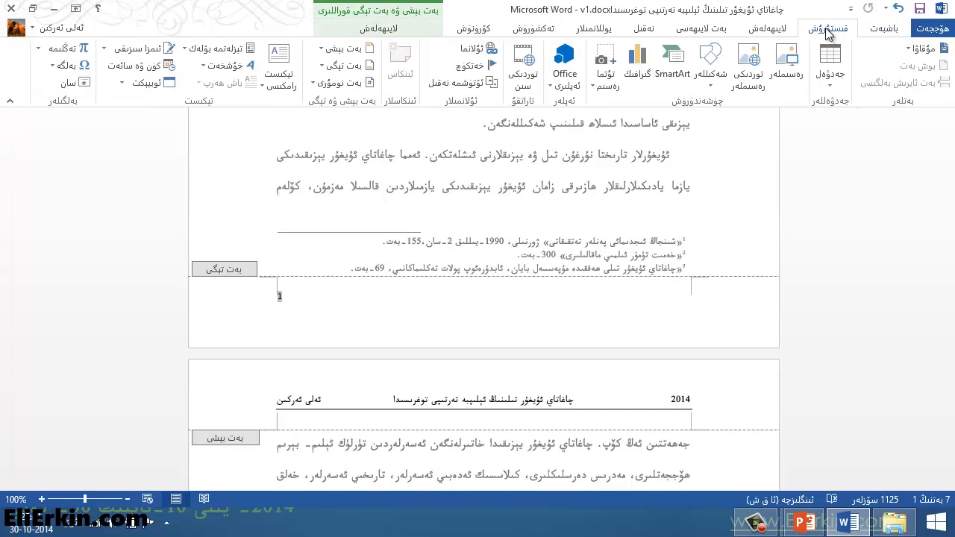
{"action": "left_click", "coordinate": [321, 66]}
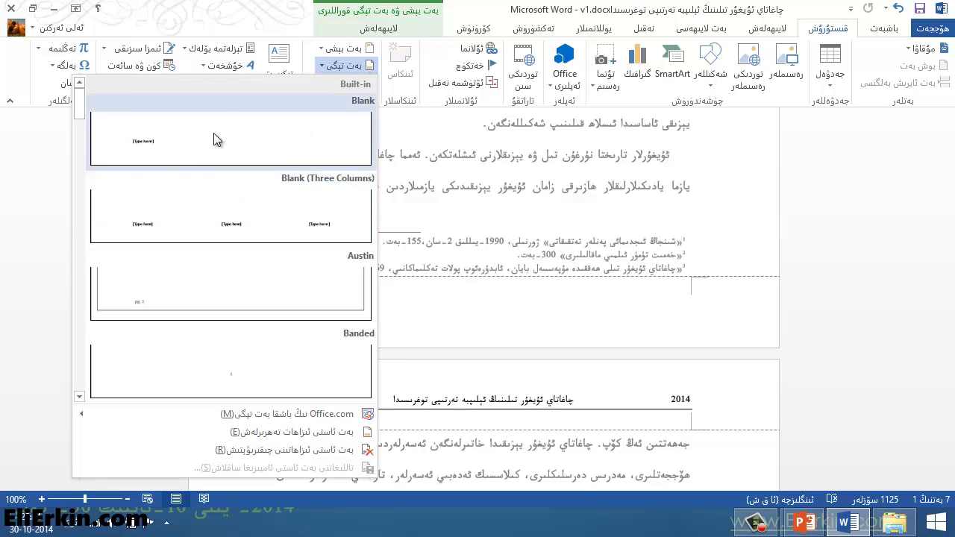
{"action": "left_click", "coordinate": [659, 318]}
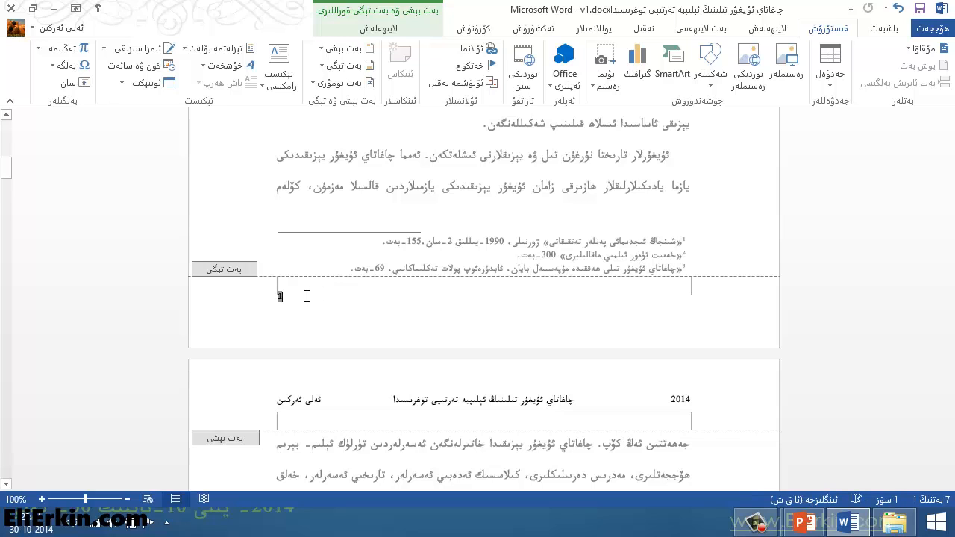
{"action": "double_click", "coordinate": [584, 199]}
Step: Check the footers toward the end of the document for leftover page numbers
{"action": "scroll", "coordinate": [584, 198], "scroll_direction": "down", "scroll_amount": 20}
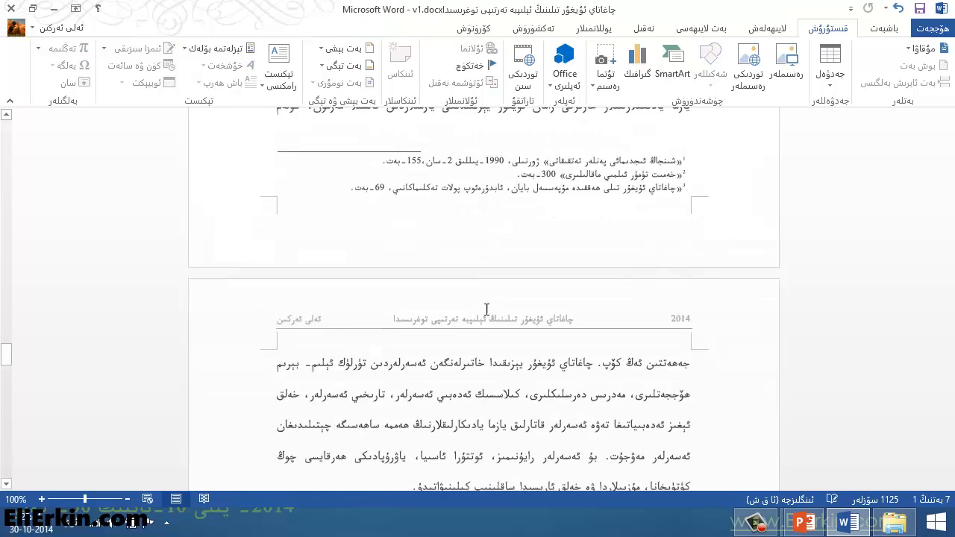
{"action": "scroll", "coordinate": [495, 307], "scroll_direction": "up", "scroll_amount": 5}
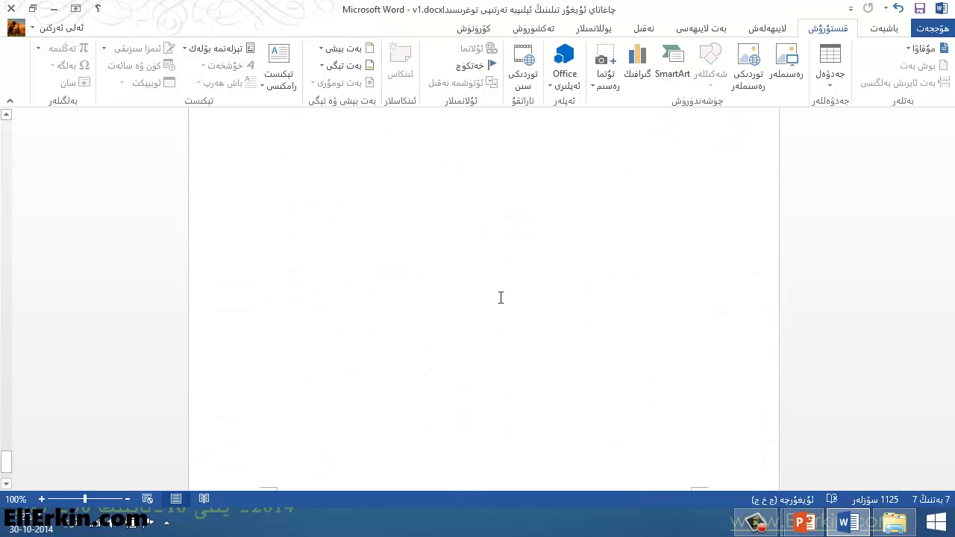
{"action": "scroll", "coordinate": [501, 298], "scroll_direction": "up", "scroll_amount": 5}
{"action": "scroll", "coordinate": [499, 241], "scroll_direction": "down", "scroll_amount": 5}
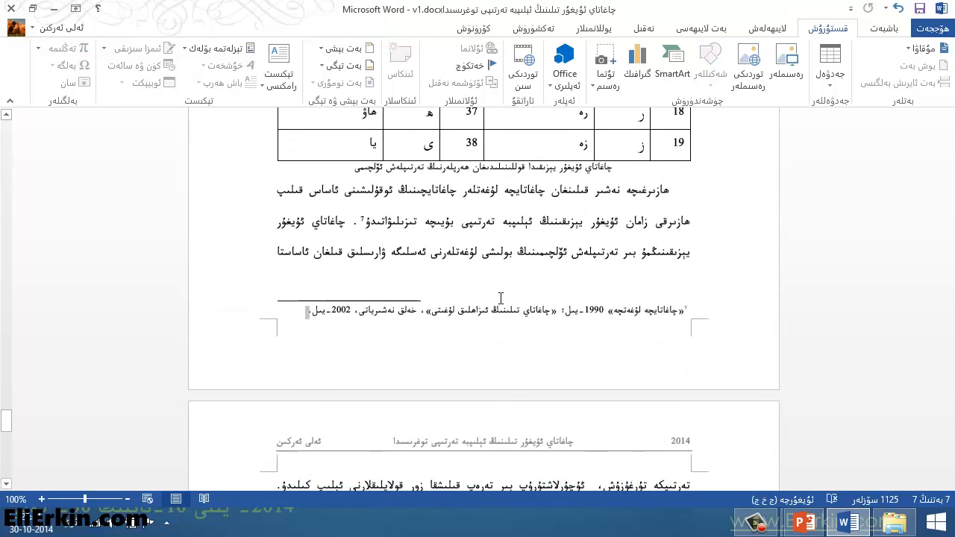
{"action": "scroll", "coordinate": [505, 298], "scroll_direction": "up", "scroll_amount": 1}
{"action": "double_click", "coordinate": [326, 351]}
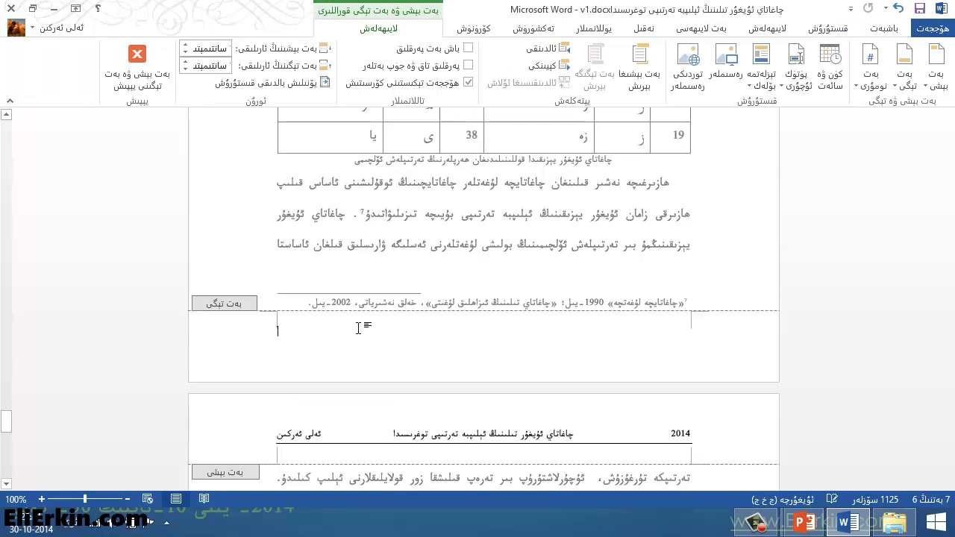
{"action": "double_click", "coordinate": [449, 256]}
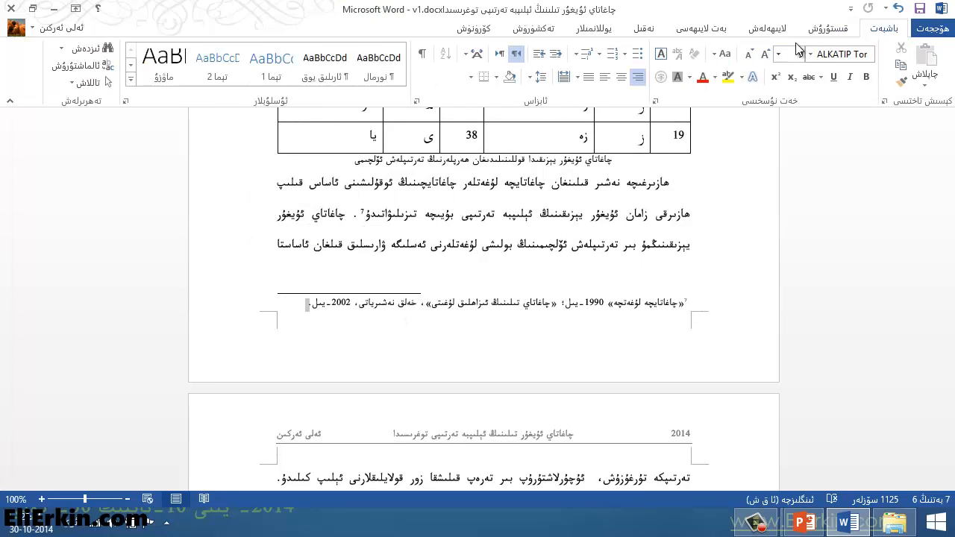
Step: Insert a page number at the bottom of the pages in the Plain Number 1 style
{"action": "left_click", "coordinate": [828, 27]}
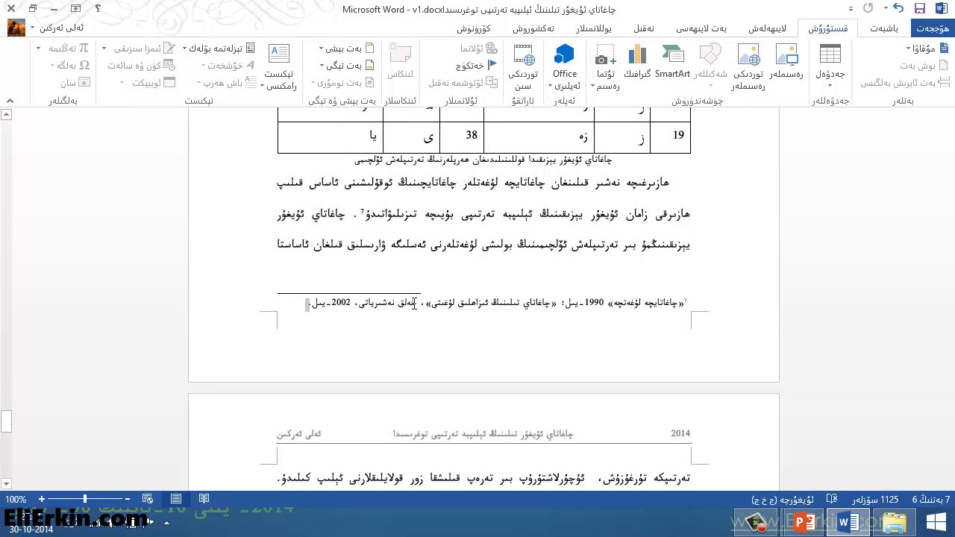
{"action": "left_click", "coordinate": [431, 248]}
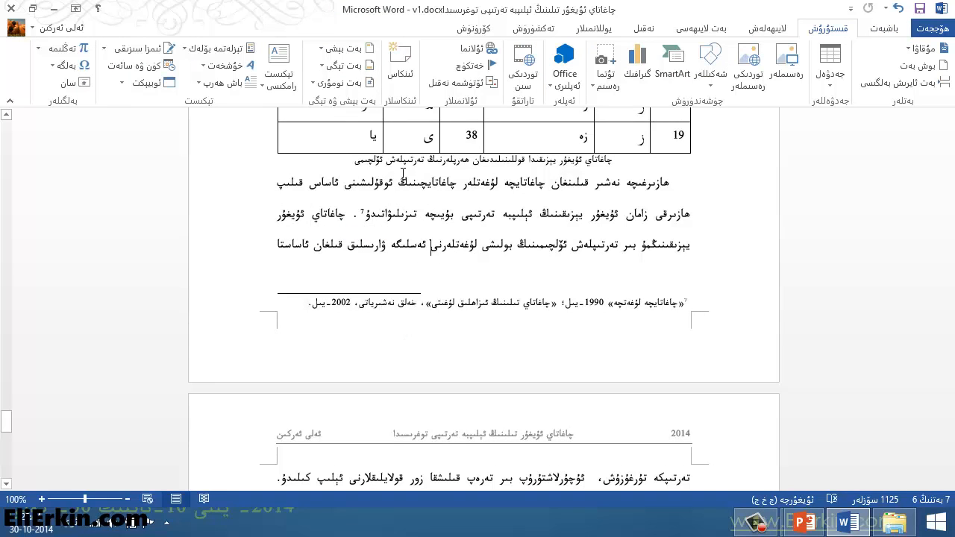
{"action": "left_click", "coordinate": [311, 83]}
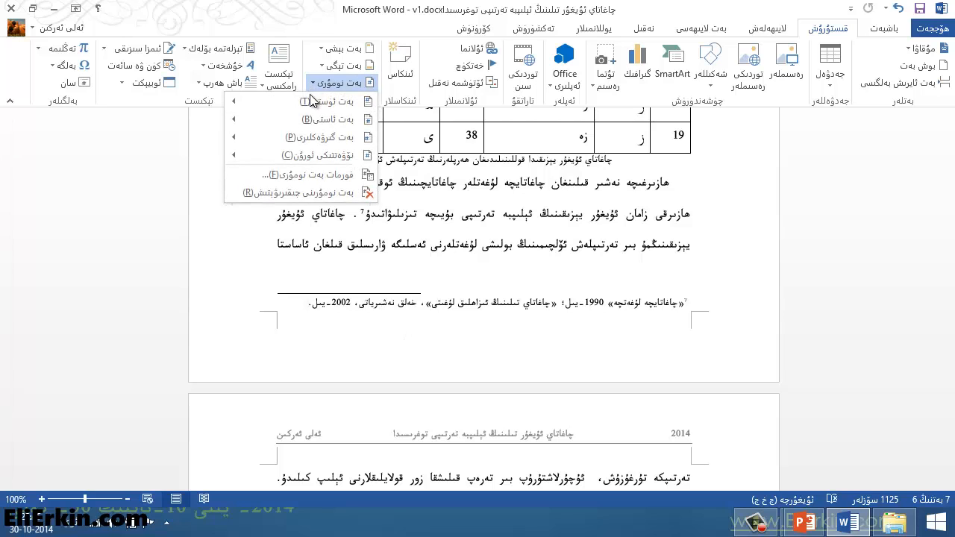
{"action": "mouse_move", "coordinate": [309, 102]}
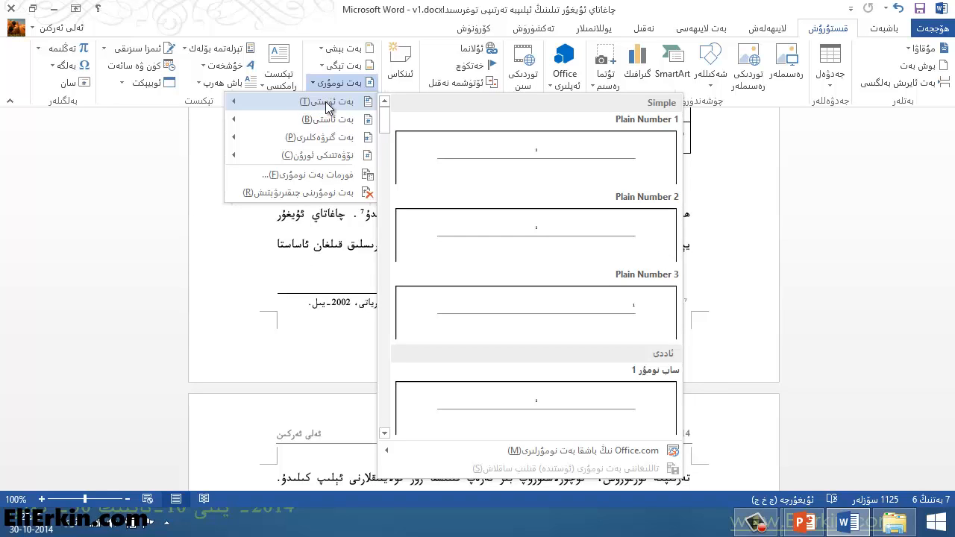
{"action": "mouse_move", "coordinate": [333, 122]}
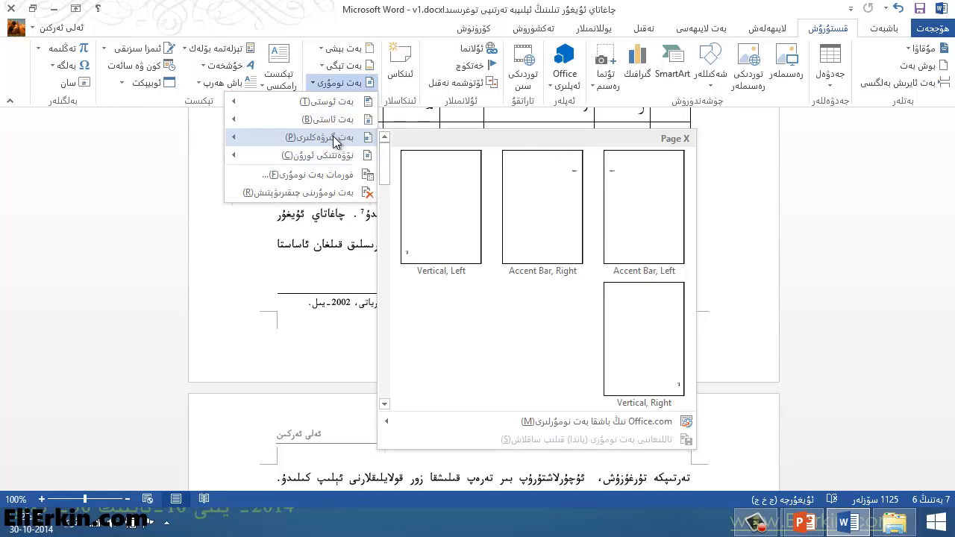
{"action": "mouse_move", "coordinate": [332, 158]}
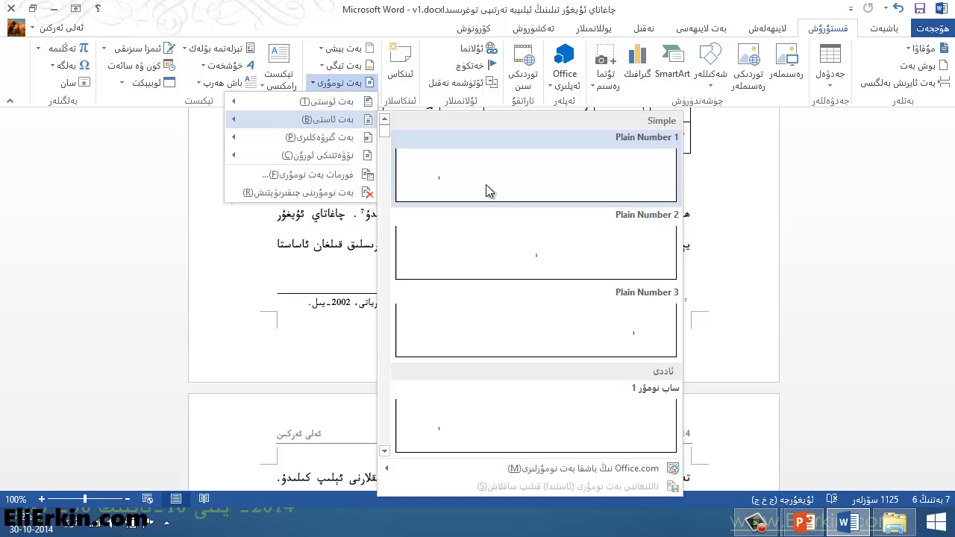
{"action": "scroll", "coordinate": [500, 179], "scroll_direction": "down", "scroll_amount": 8}
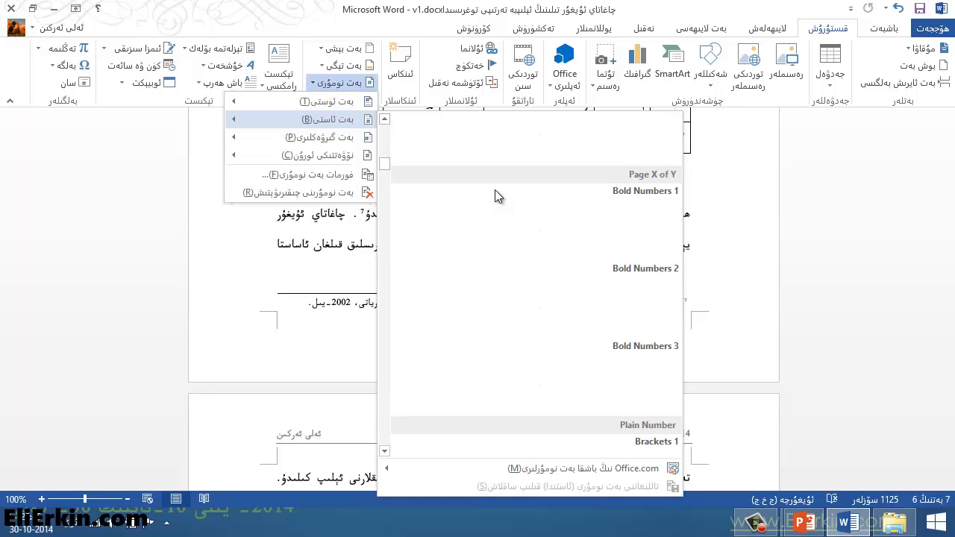
{"action": "scroll", "coordinate": [538, 251], "scroll_direction": "down", "scroll_amount": 8}
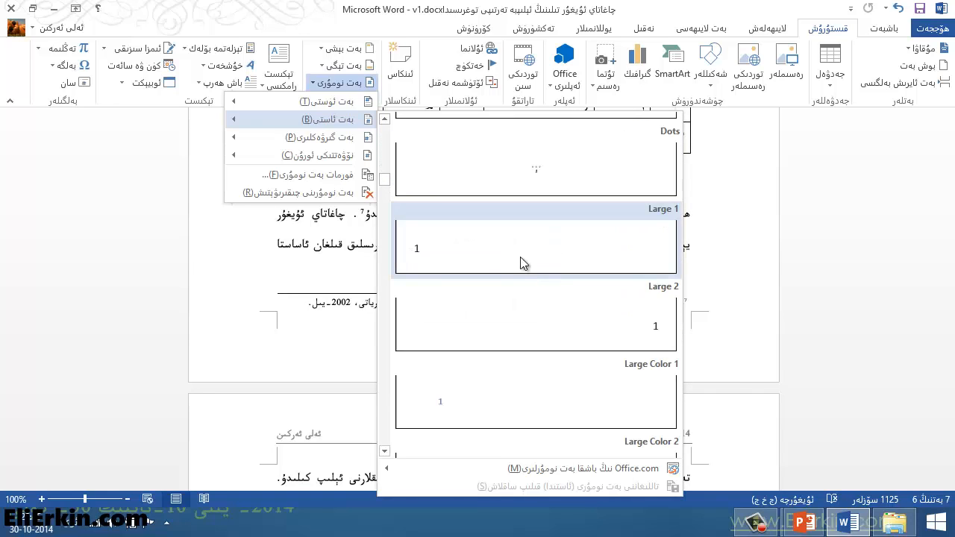
{"action": "scroll", "coordinate": [496, 276], "scroll_direction": "up", "scroll_amount": 15}
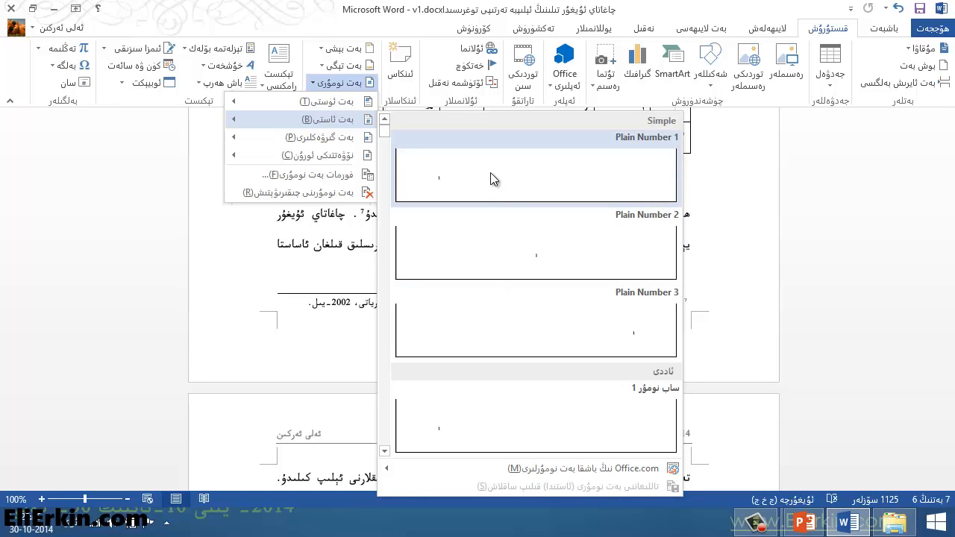
{"action": "left_click", "coordinate": [470, 181]}
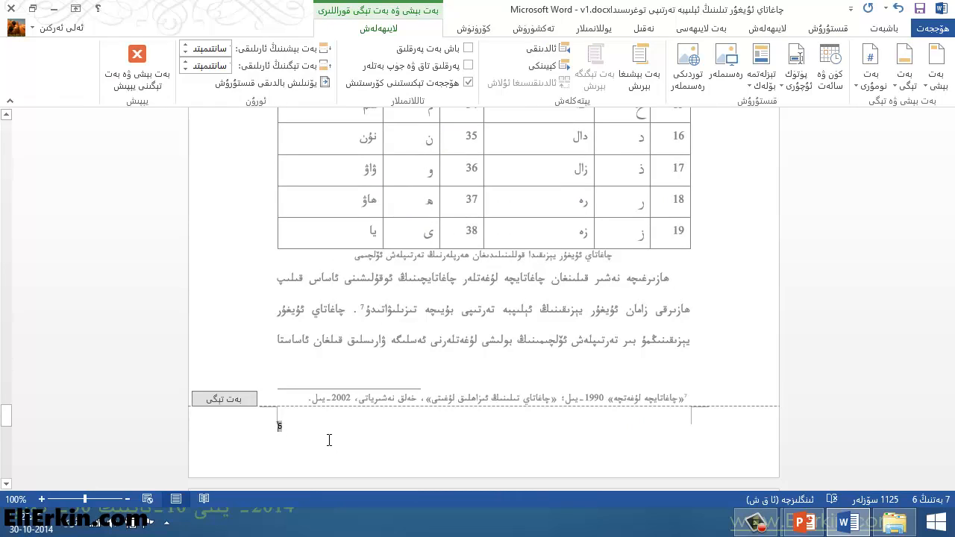
Step: Add the Uyghur suffix "ـبەت" after the footer page number and set the line to right-to-left text direction
{"action": "key", "text": "Return"}
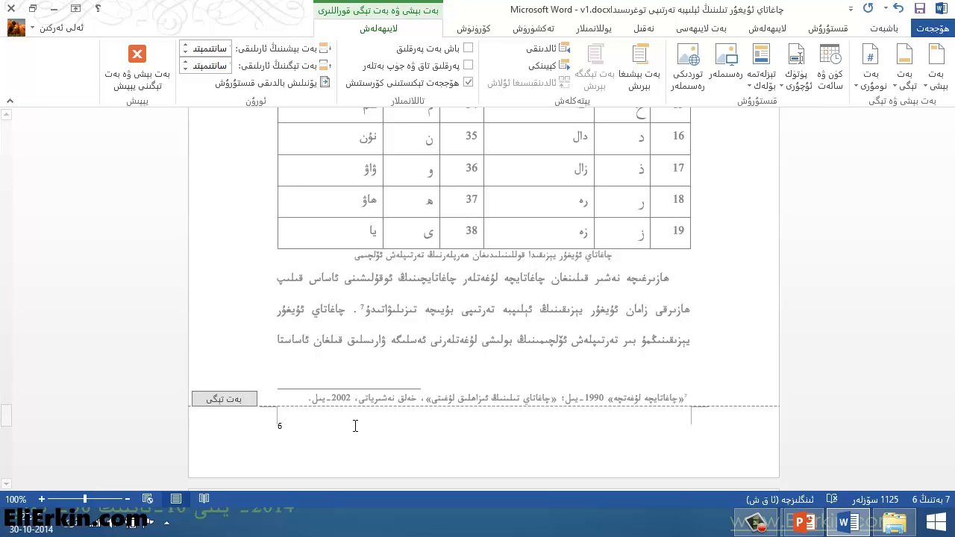
{"action": "left_click", "coordinate": [353, 426]}
{"action": "key", "text": "alt+shift"}
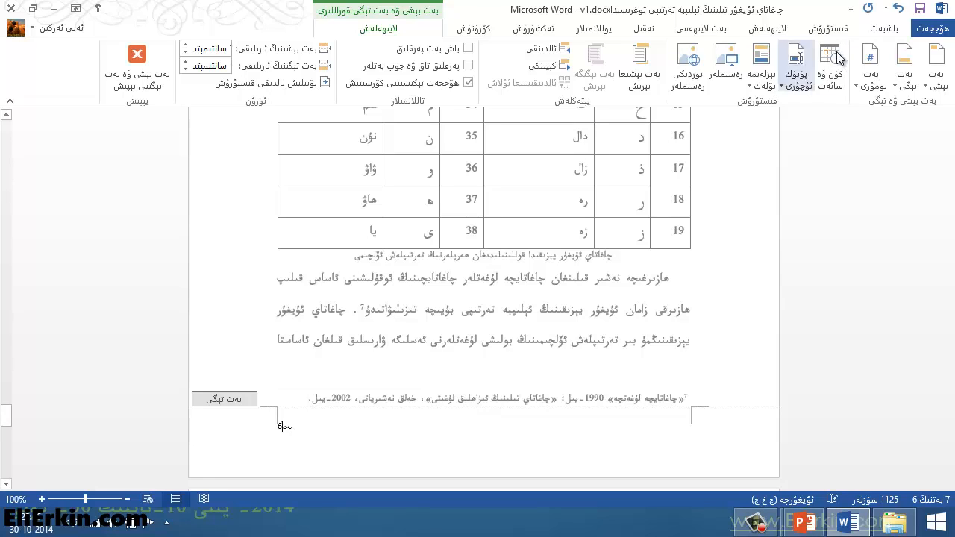
{"action": "left_click", "coordinate": [886, 30]}
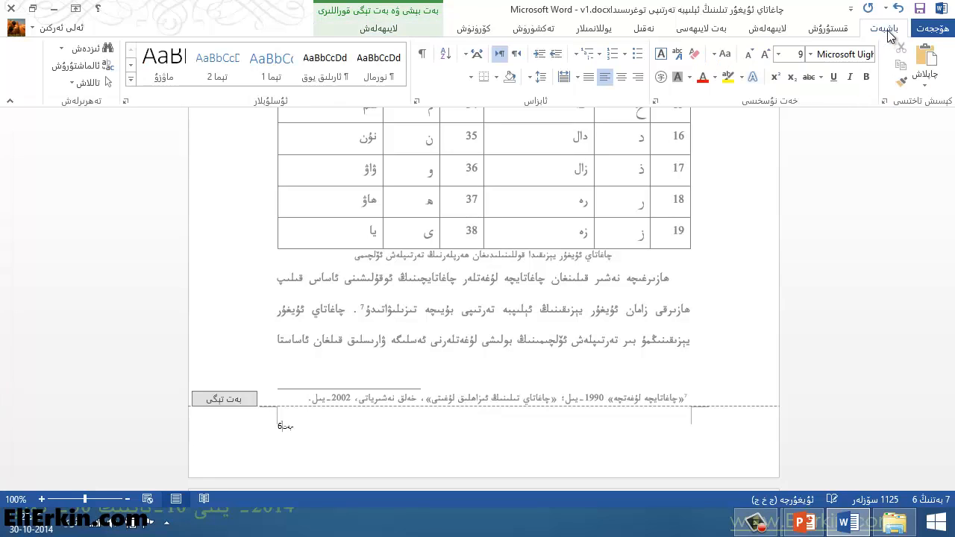
{"action": "left_click", "coordinate": [517, 55]}
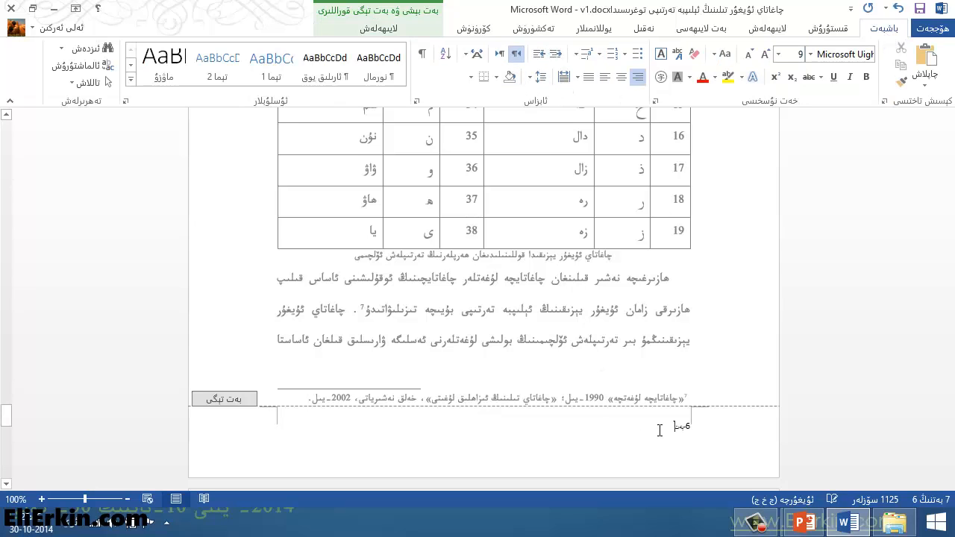
Step: Set the footer page number and its suffix in the ALKATIP Tor font and return to the body text
{"action": "left_click_drag", "start_coordinate": [658, 428], "coordinate": [688, 426]}
{"action": "left_click", "coordinate": [810, 55]}
{"action": "left_click", "coordinate": [753, 213]}
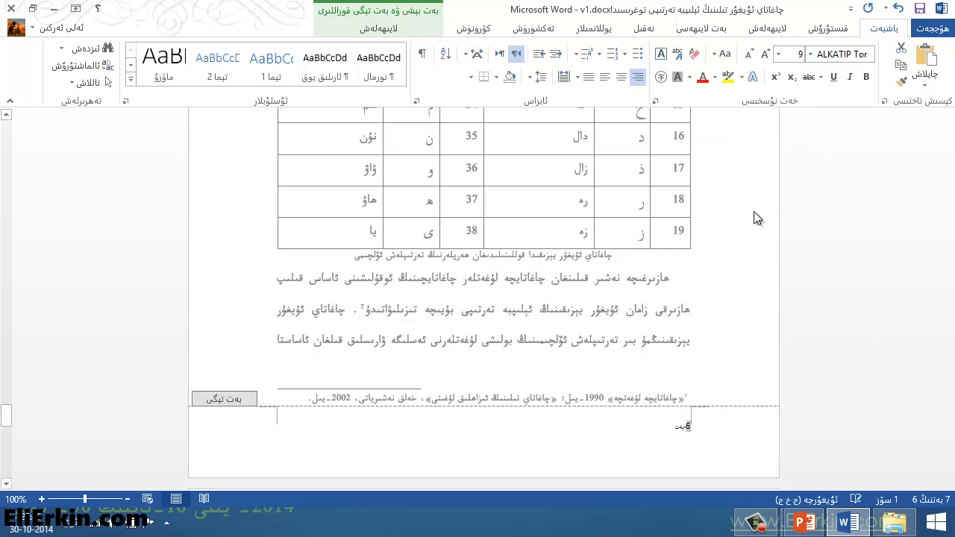
{"action": "left_click", "coordinate": [686, 426]}
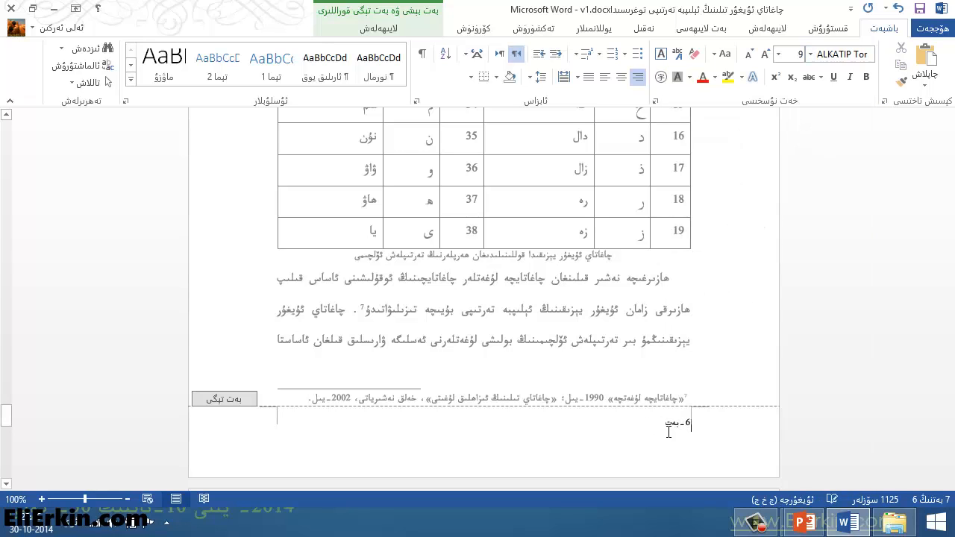
{"action": "left_click", "coordinate": [689, 424]}
{"action": "double_click", "coordinate": [689, 425]}
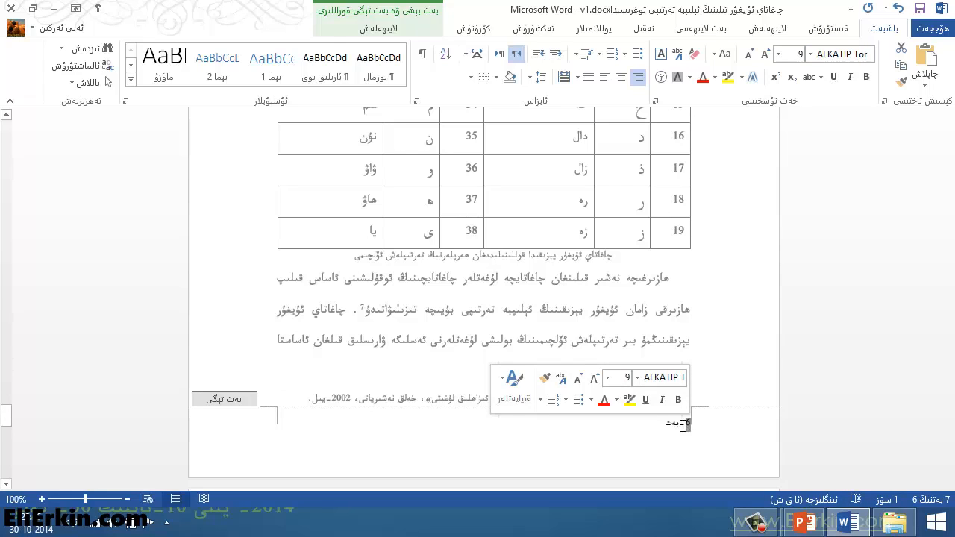
{"action": "left_click", "coordinate": [666, 427]}
{"action": "key", "text": "alt+shift"}
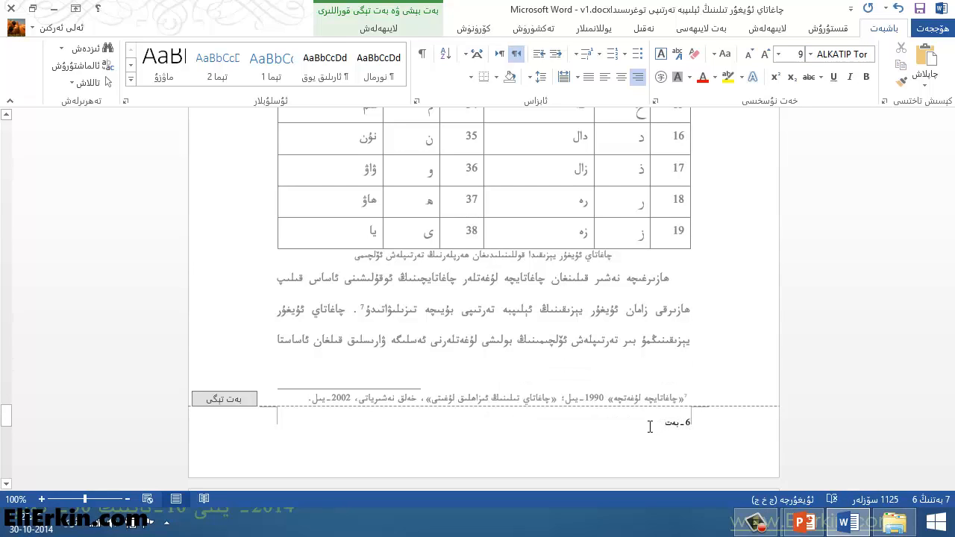
{"action": "double_click", "coordinate": [669, 341]}
Step: Check the page number footers on the preceding pages, going back to page 3
{"action": "scroll", "coordinate": [670, 365], "scroll_direction": "down", "scroll_amount": 1}
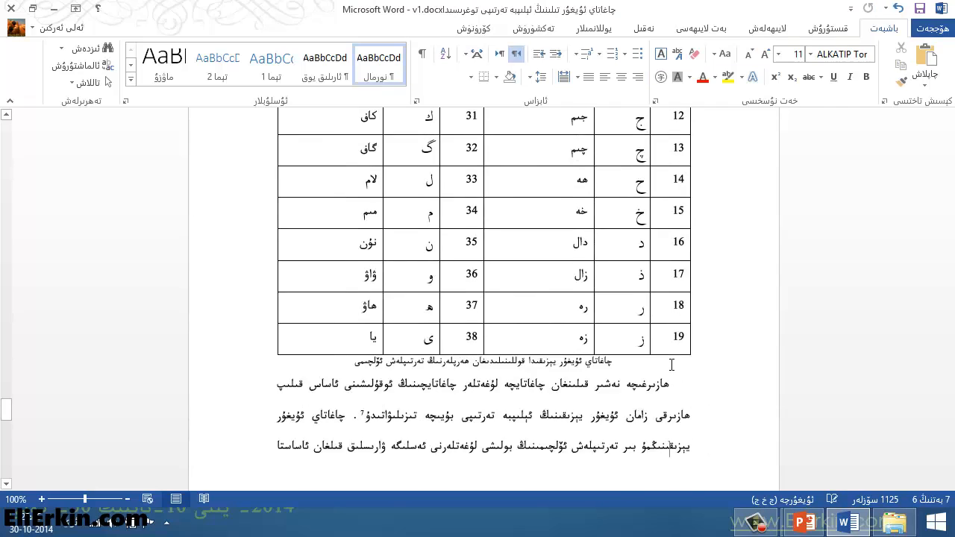
{"action": "scroll", "coordinate": [671, 378], "scroll_direction": "up", "scroll_amount": 15}
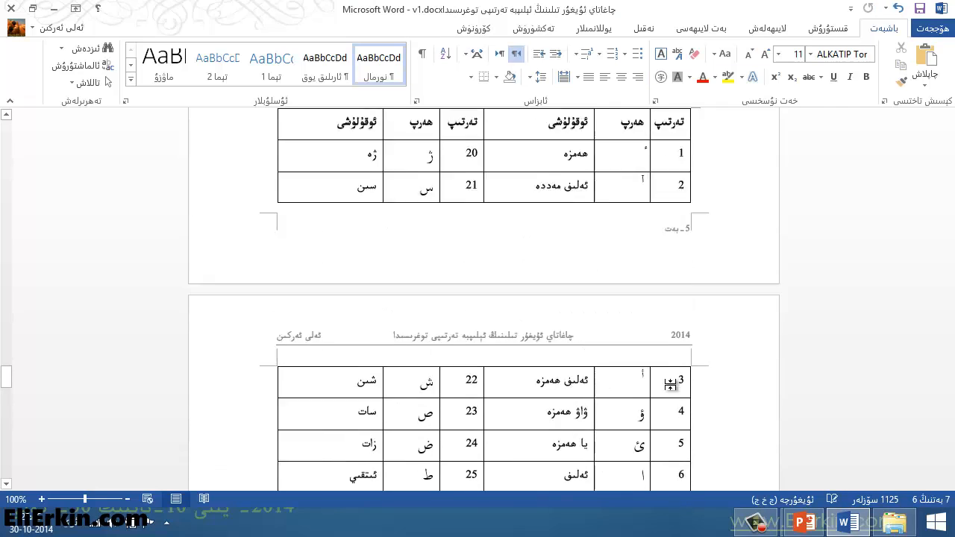
{"action": "scroll", "coordinate": [671, 383], "scroll_direction": "up", "scroll_amount": 15}
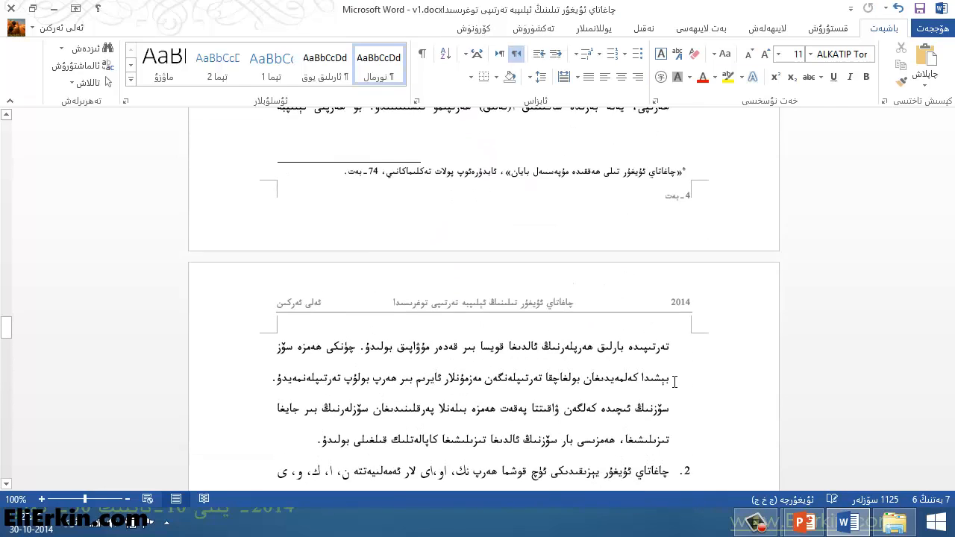
{"action": "scroll", "coordinate": [681, 287], "scroll_direction": "up", "scroll_amount": 15}
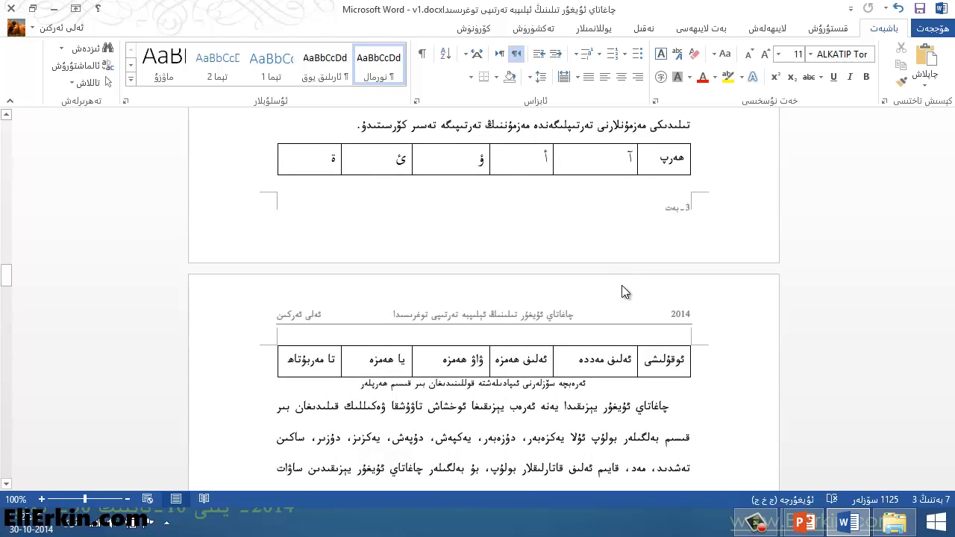
{"action": "scroll", "coordinate": [631, 294], "scroll_direction": "up", "scroll_amount": 3}
{"action": "left_click", "coordinate": [667, 321]}
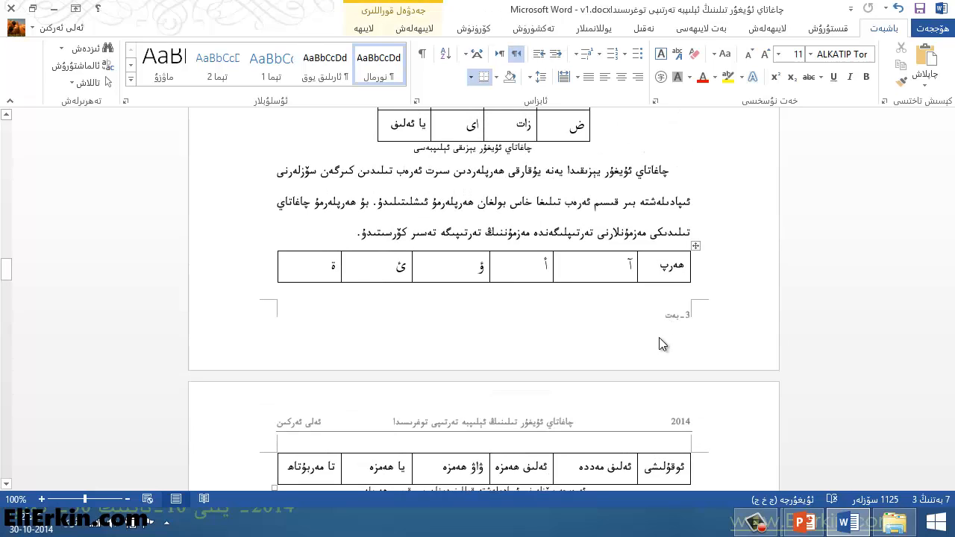
{"action": "key", "text": "ctrl+z"}
{"action": "left_click", "coordinate": [647, 343]}
{"action": "left_click", "coordinate": [676, 316]}
{"action": "left_click", "coordinate": [413, 28]}
{"action": "left_click", "coordinate": [364, 28]}
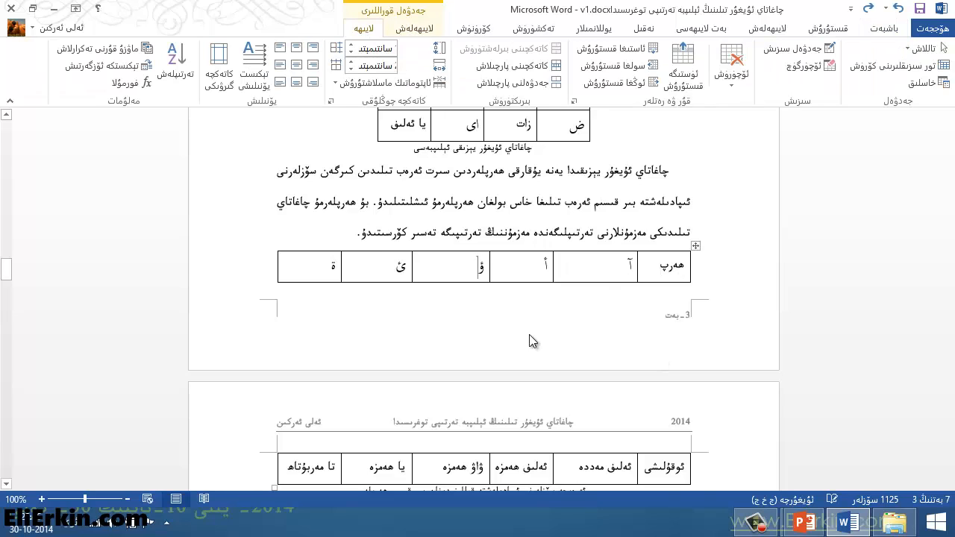
Step: Open the page 3 header for editing and switch from it to that page's footer
{"action": "scroll", "coordinate": [529, 334], "scroll_direction": "up", "scroll_amount": 8}
{"action": "scroll", "coordinate": [531, 334], "scroll_direction": "up", "scroll_amount": 2}
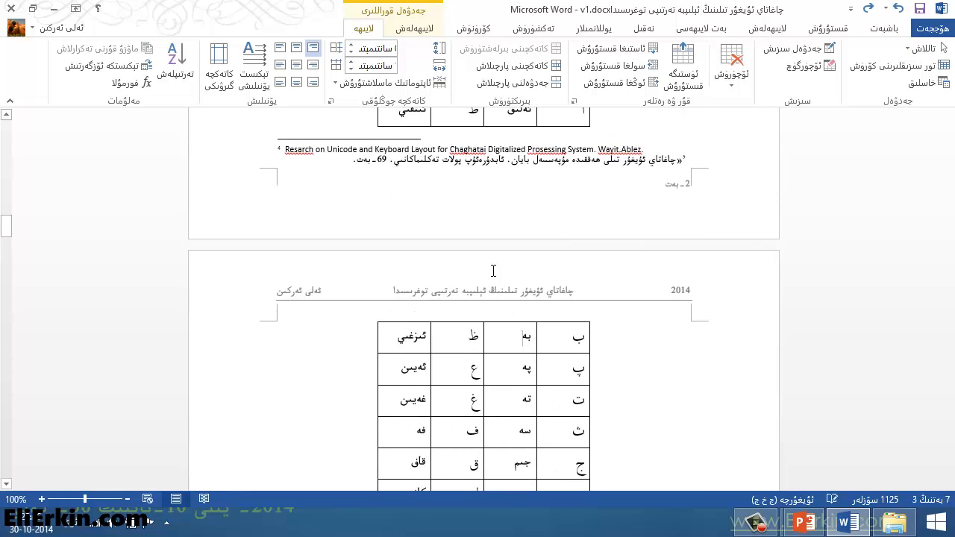
{"action": "double_click", "coordinate": [494, 270]}
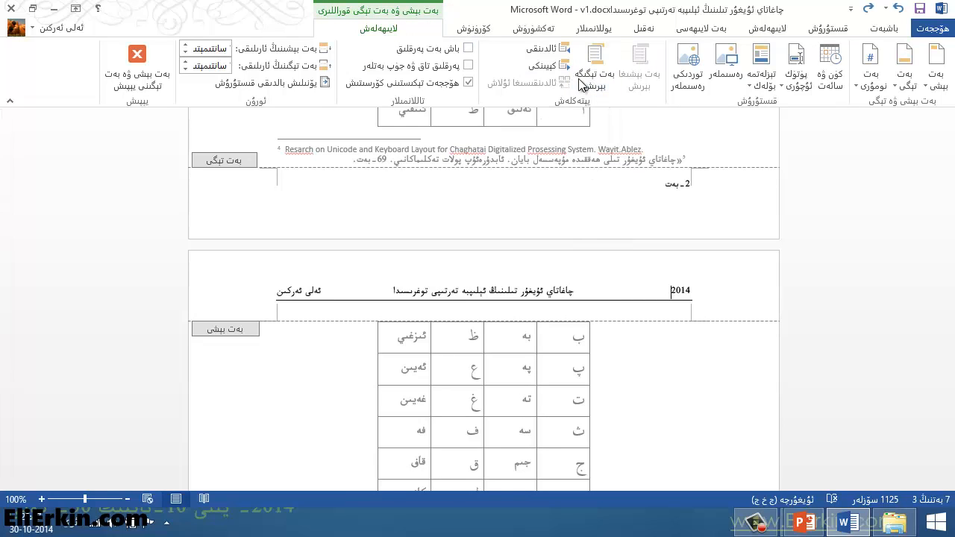
{"action": "left_click", "coordinate": [601, 64]}
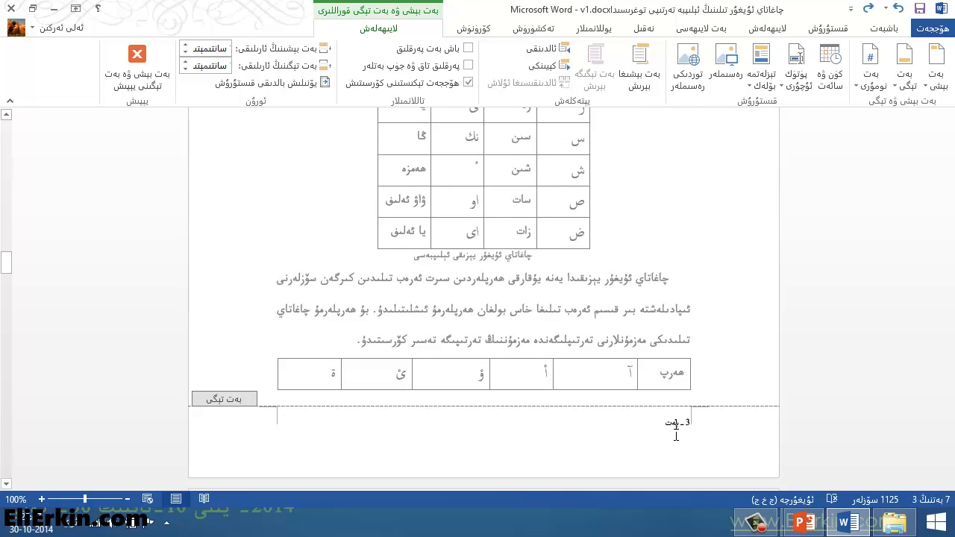
Step: Align the footer page number line to the left margin and return to the body text
{"action": "left_click", "coordinate": [889, 29]}
{"action": "key", "text": "ctrl+l"}
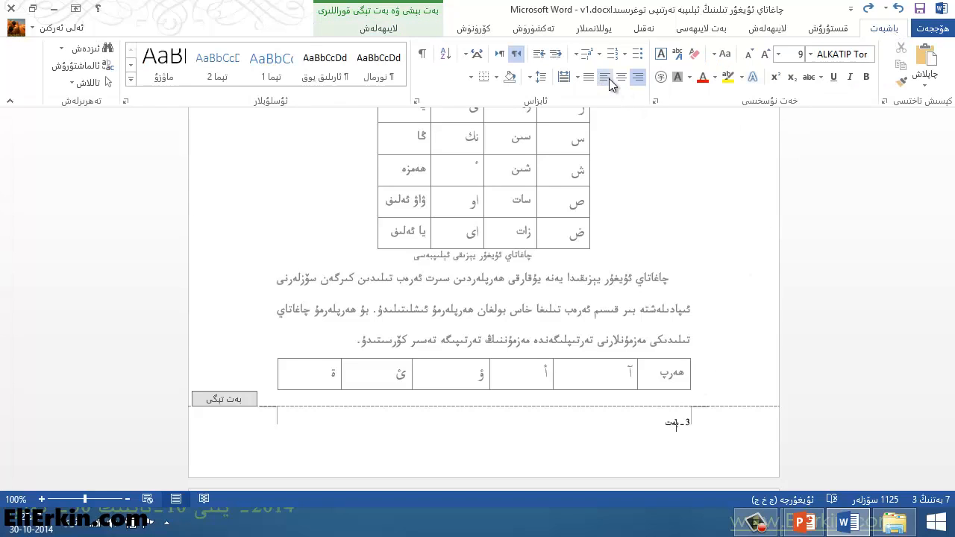
{"action": "left_click", "coordinate": [437, 430]}
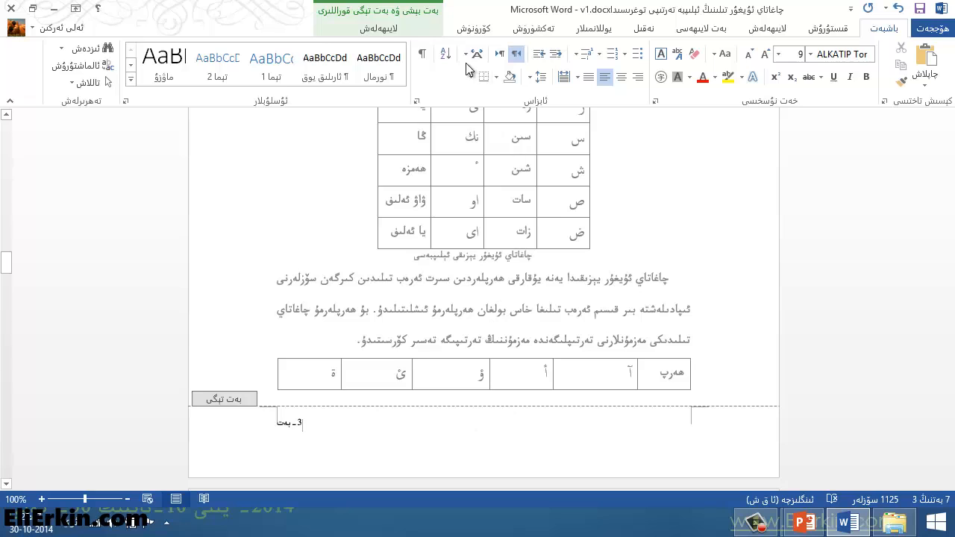
{"action": "left_click", "coordinate": [389, 30]}
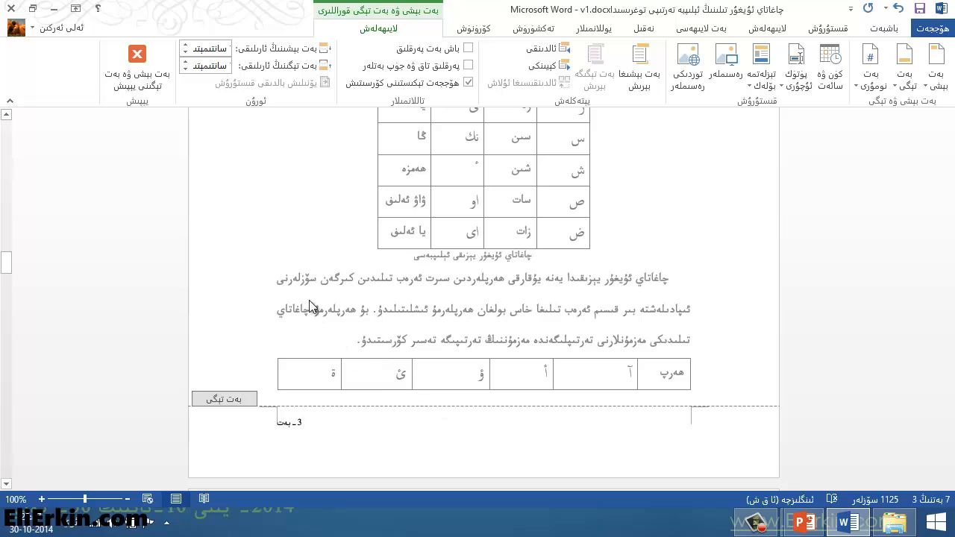
{"action": "double_click", "coordinate": [258, 218]}
Step: Go back to the first page of the document, reviewing the pages and their headers on the way
{"action": "scroll", "coordinate": [318, 300], "scroll_direction": "up", "scroll_amount": 3}
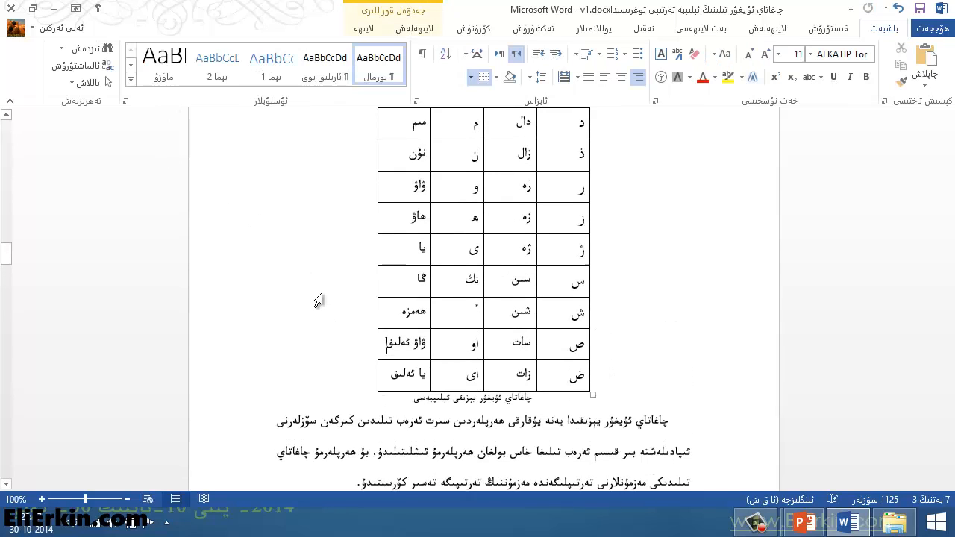
{"action": "scroll", "coordinate": [318, 300], "scroll_direction": "up", "scroll_amount": 3}
{"action": "scroll", "coordinate": [318, 300], "scroll_direction": "up", "scroll_amount": 5}
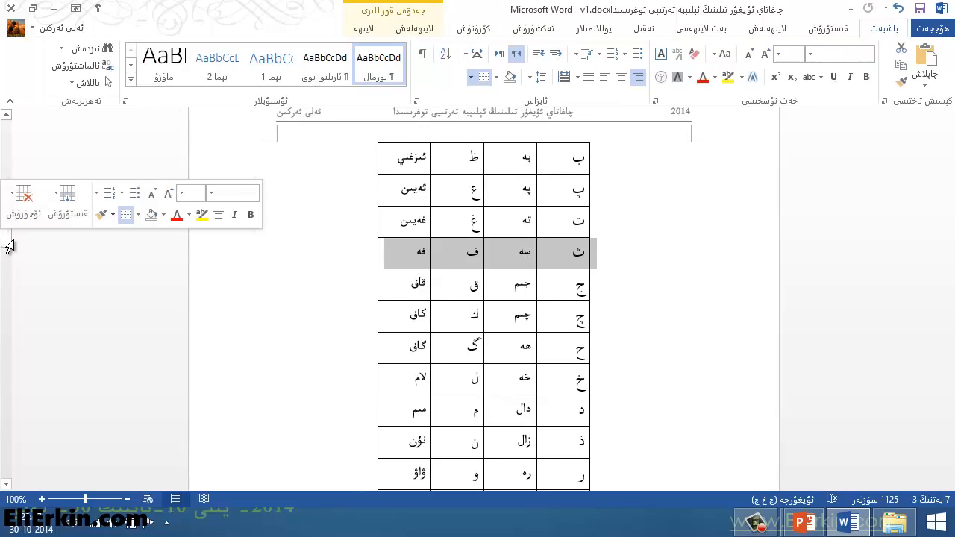
{"action": "left_click_drag", "start_coordinate": [7, 238], "coordinate": [6, 129]}
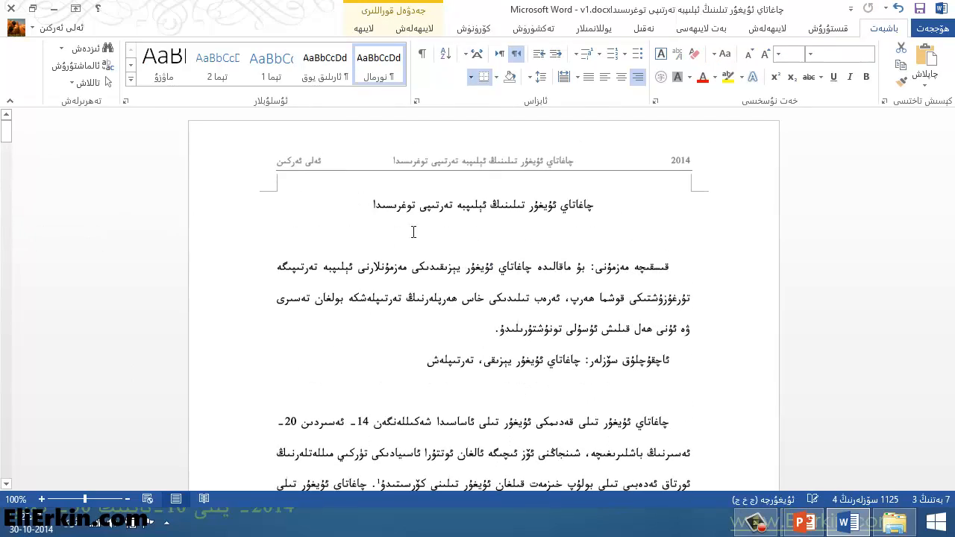